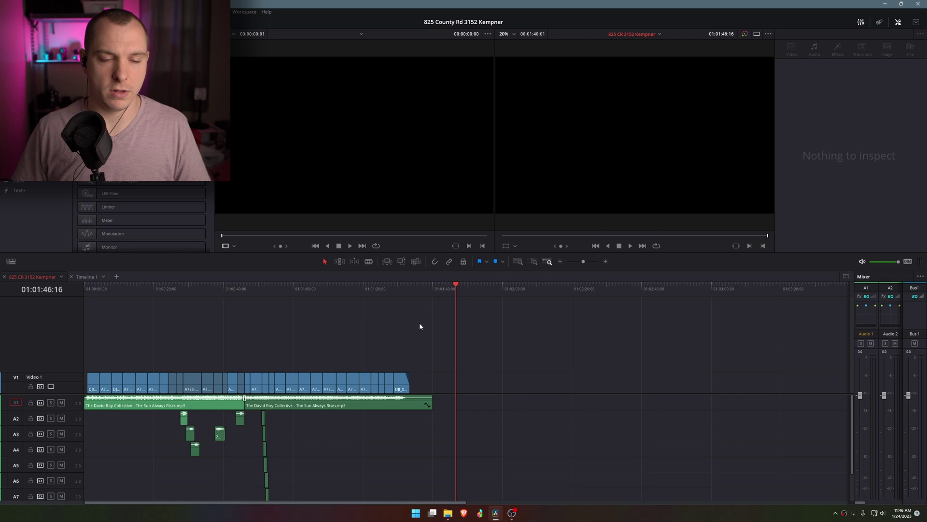
# - Jump to about 01:00:22:15 and zoom the timeline in on the ramped clips there
pyautogui.click(164, 302)
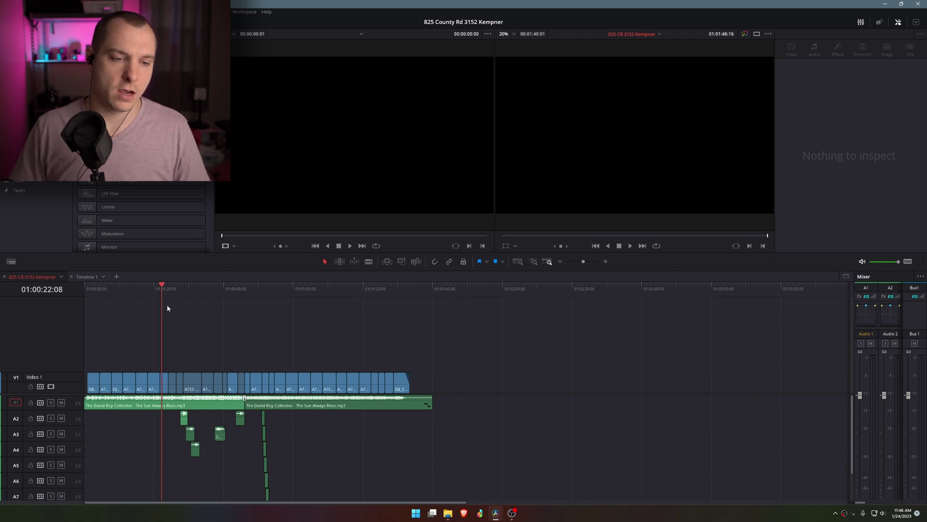
pyautogui.scroll(6, 219, 341)
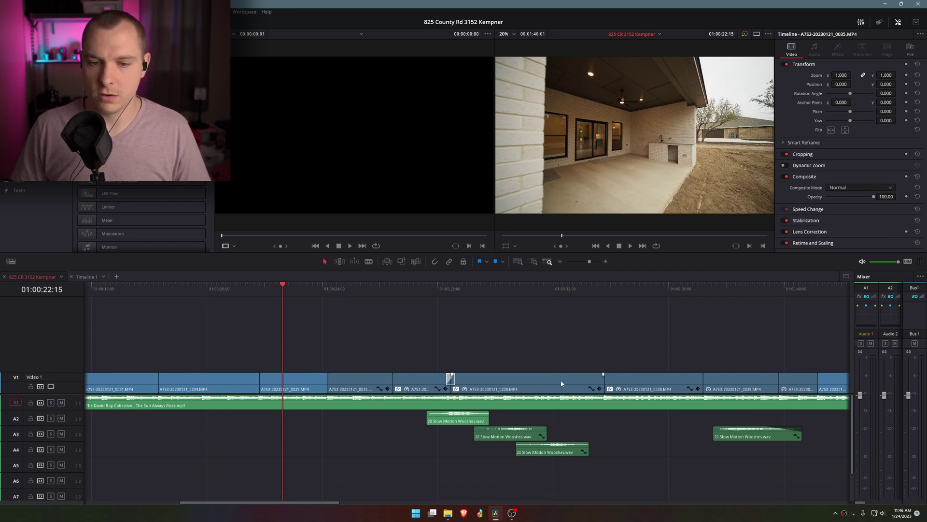
pyautogui.moveTo(437, 289); pyautogui.dragTo(476, 292)
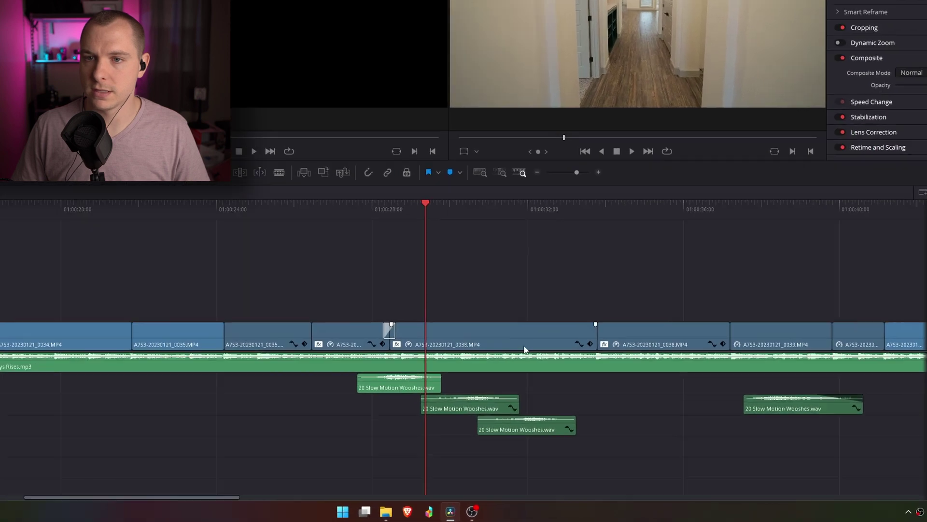
pyautogui.click(596, 385)
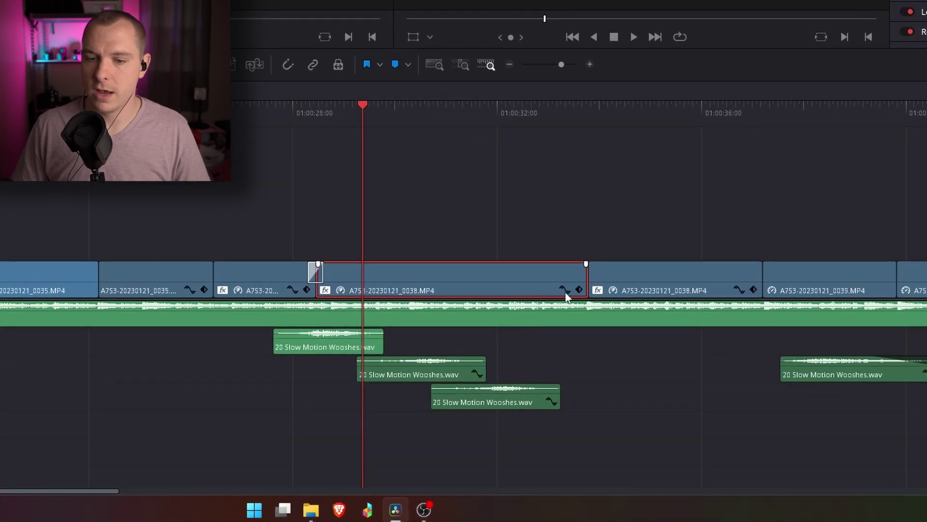
pyautogui.click(564, 290)
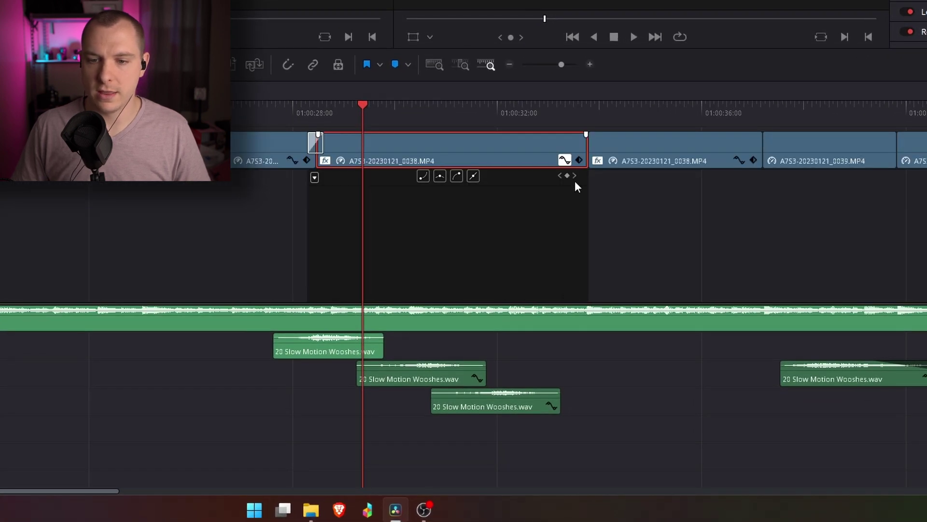
pyautogui.click(314, 178)
pyautogui.click(334, 500)
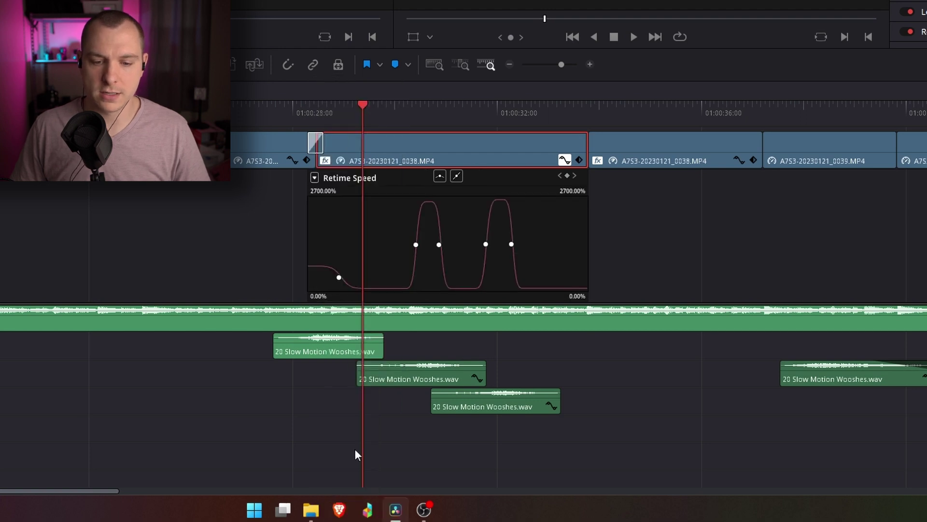
# - Play through the clip's speed ramps, which peak at 2700%
pyautogui.scroll(5, 485, 244)
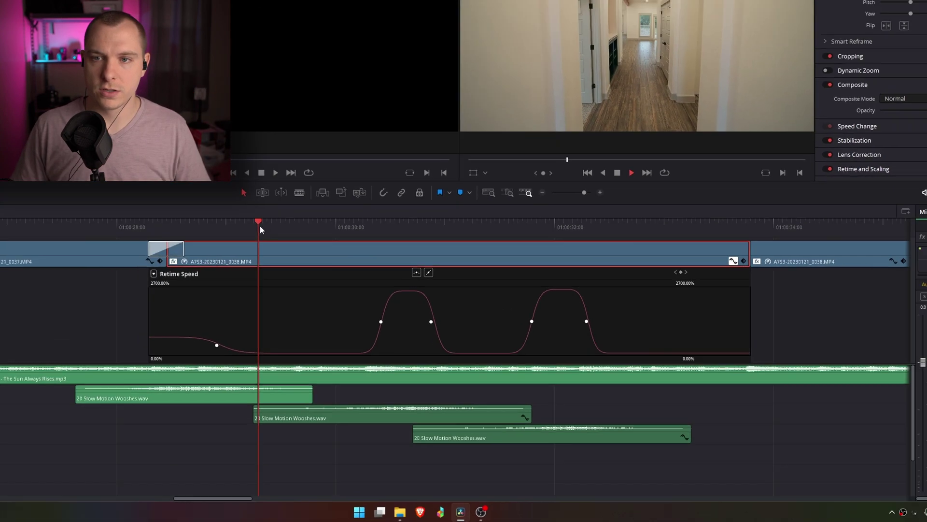
pyautogui.press('space')
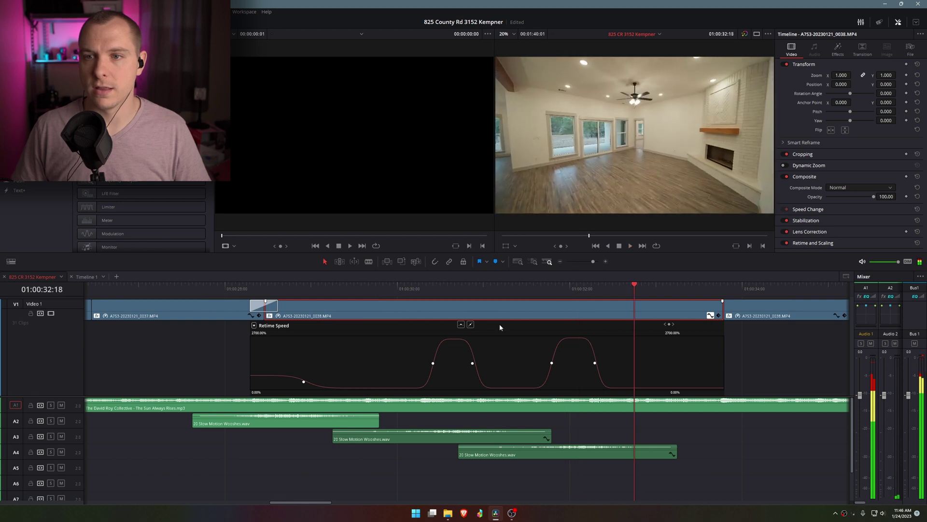
pyautogui.scroll(-10, 584, 363)
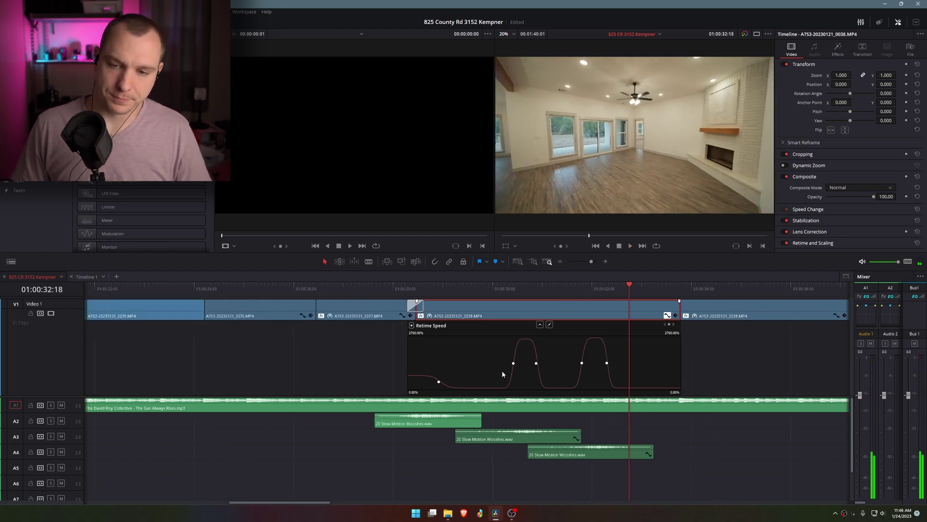
# - Go to 01:02:01 in the hallway clip and delete the copy's A1 audio
pyautogui.scroll(1, 227, 344)
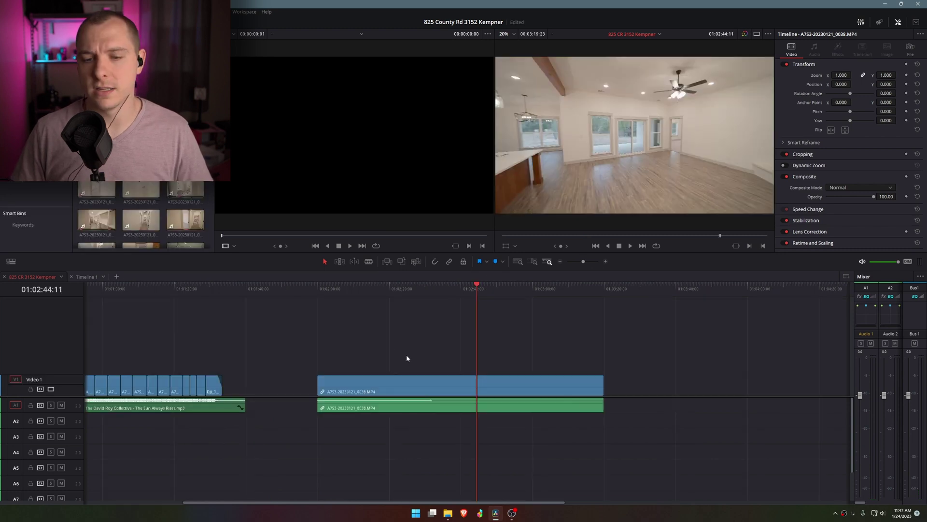
pyautogui.scroll(1, 406, 354)
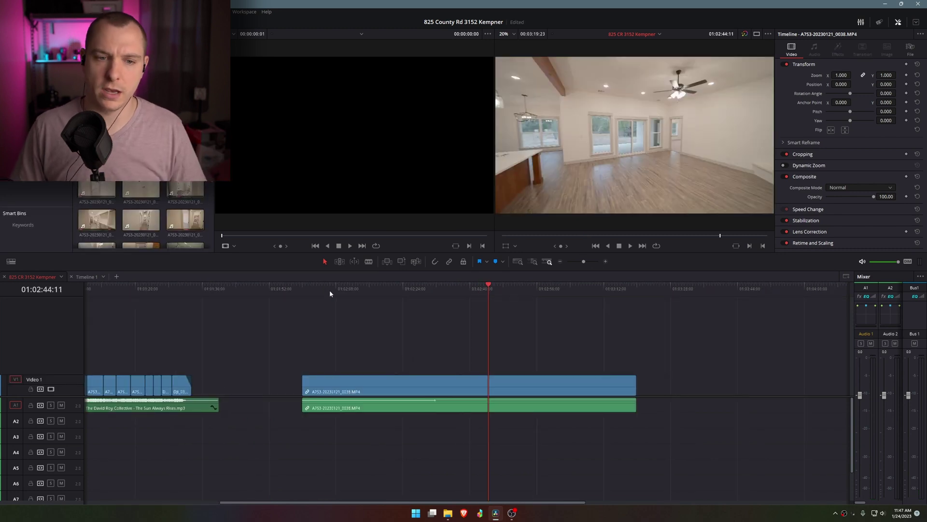
pyautogui.click(308, 289)
pyautogui.press('space')
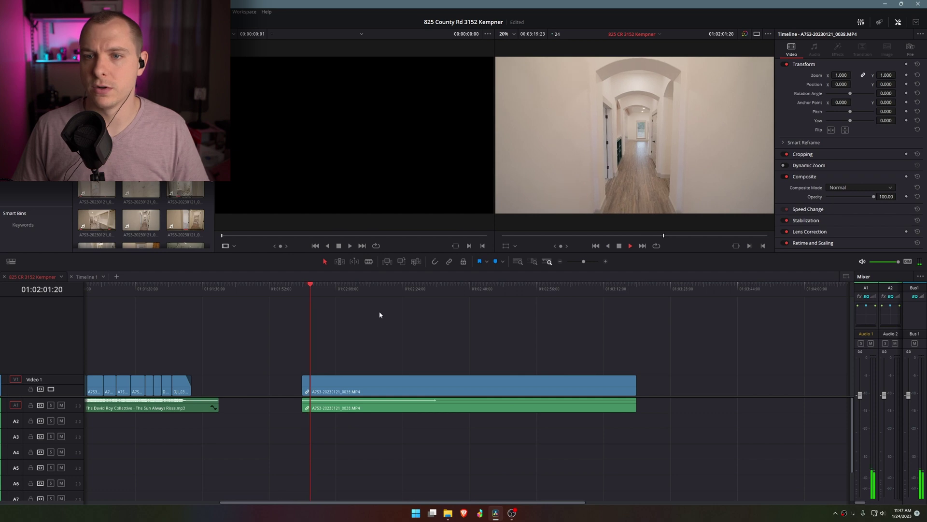
pyautogui.scroll(2, 391, 348)
pyautogui.press('Delete')
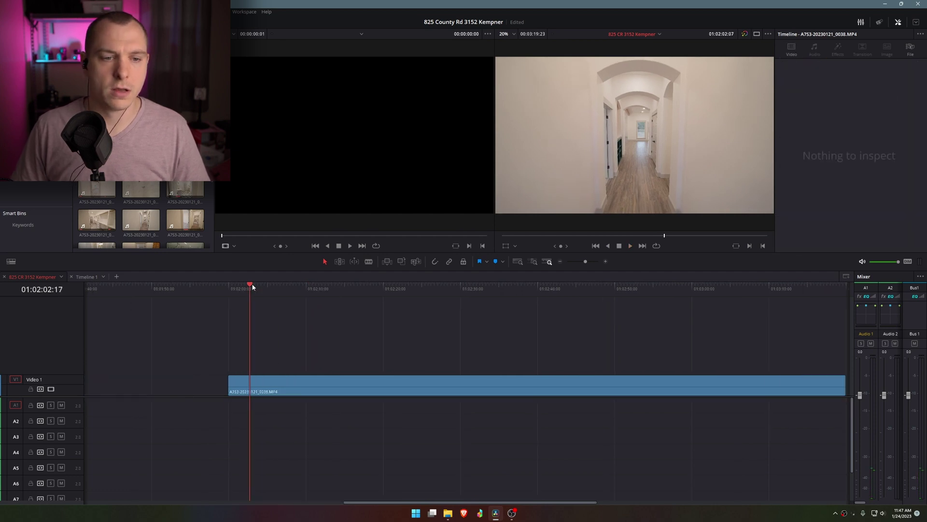
# - Preview the hallway footage at 2x speed, then return to the clip's start and play
pyautogui.click(288, 288)
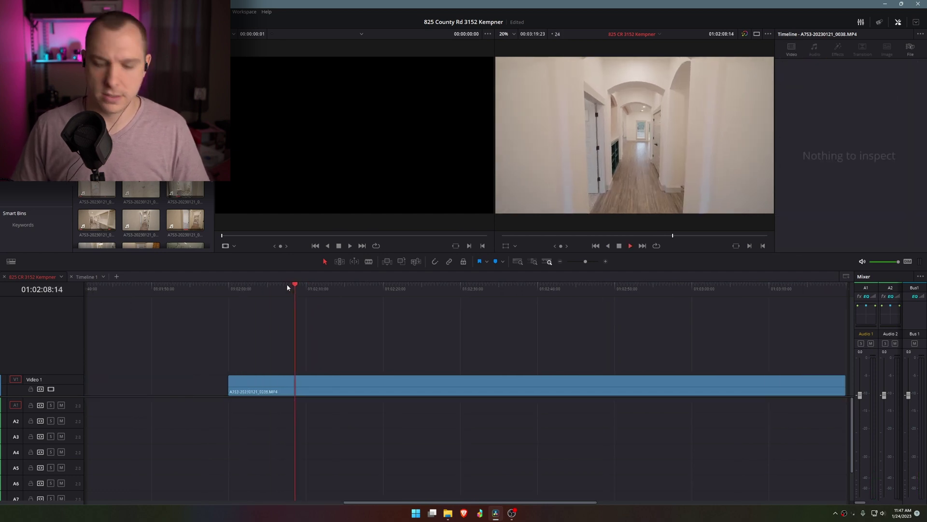
pyautogui.press('l')
pyautogui.press('l')
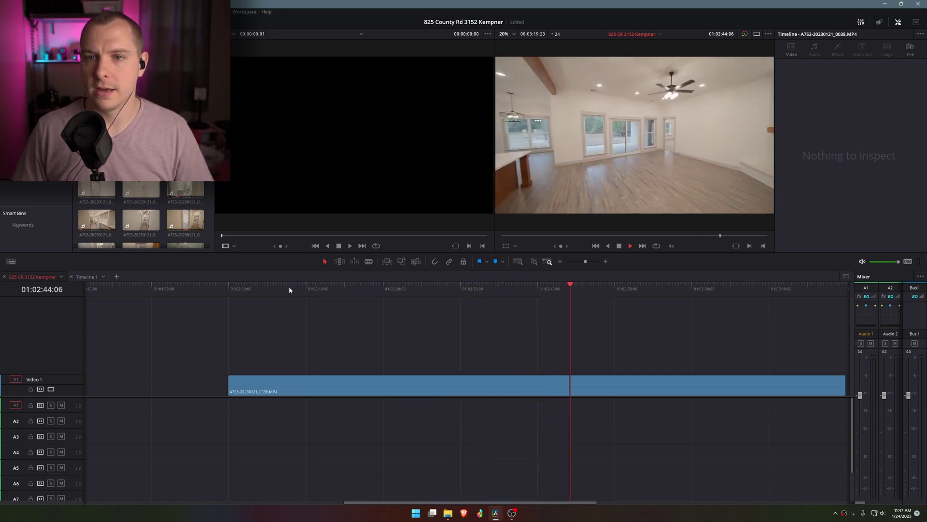
pyautogui.press('space')
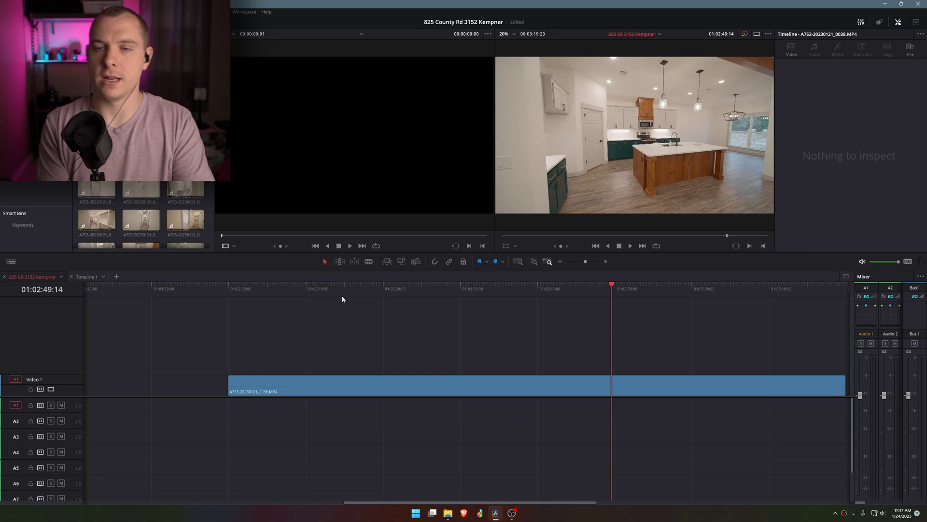
pyautogui.scroll(-2, 367, 304)
pyautogui.moveTo(495, 289); pyautogui.dragTo(260, 328)
pyautogui.scroll(3, 240, 288)
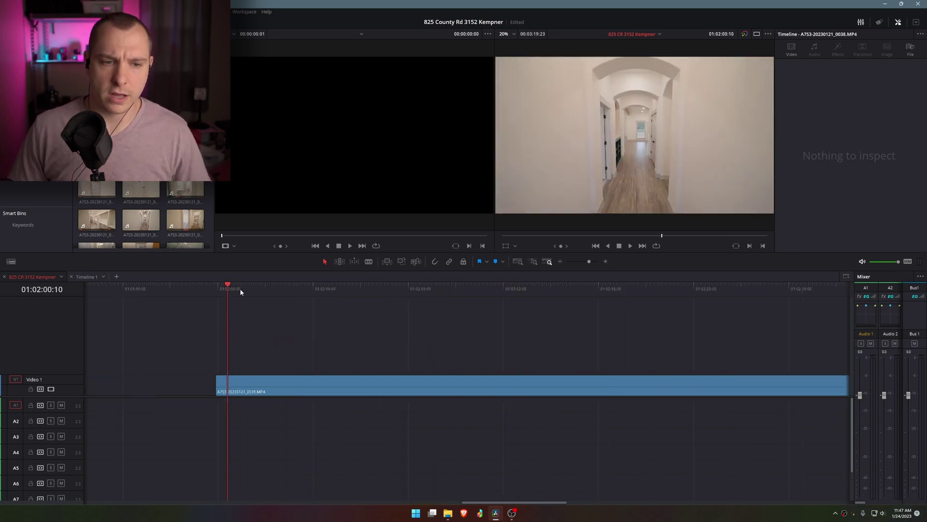
pyautogui.click(220, 288)
pyautogui.press('space')
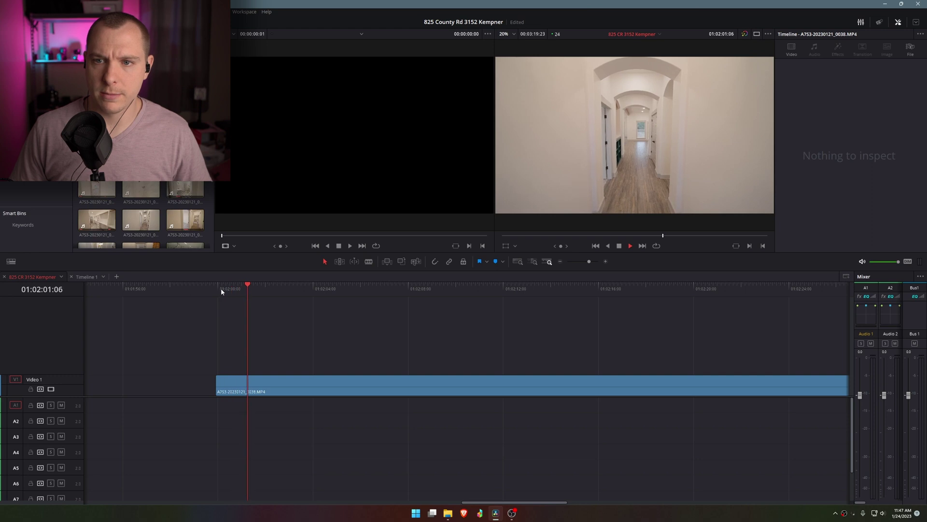
# - Trial the hallway clip at 157% with retime controls, then restore 100% speed and full length
pyautogui.rightClick(371, 396)
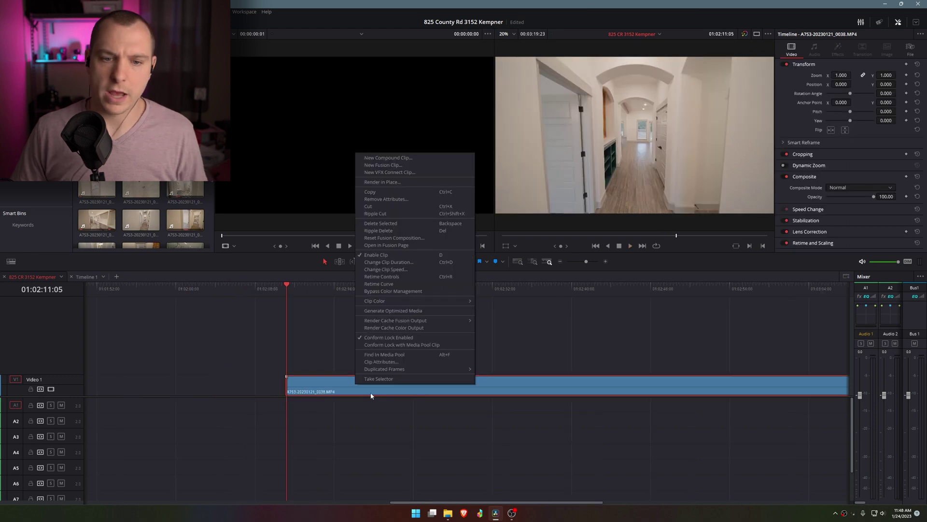
pyautogui.click(395, 279)
pyautogui.scroll(-3, 343, 384)
pyautogui.scroll(1, 376, 383)
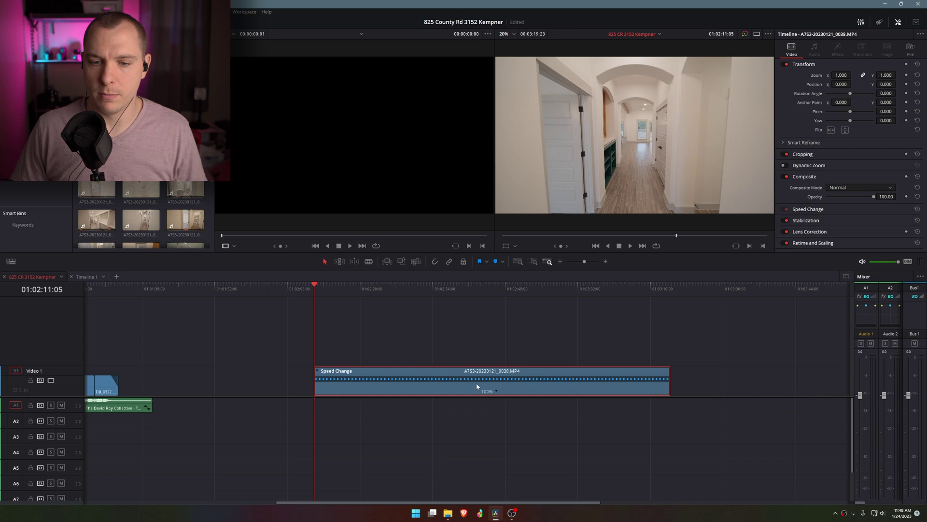
pyautogui.moveTo(668, 371); pyautogui.dragTo(703, 365)
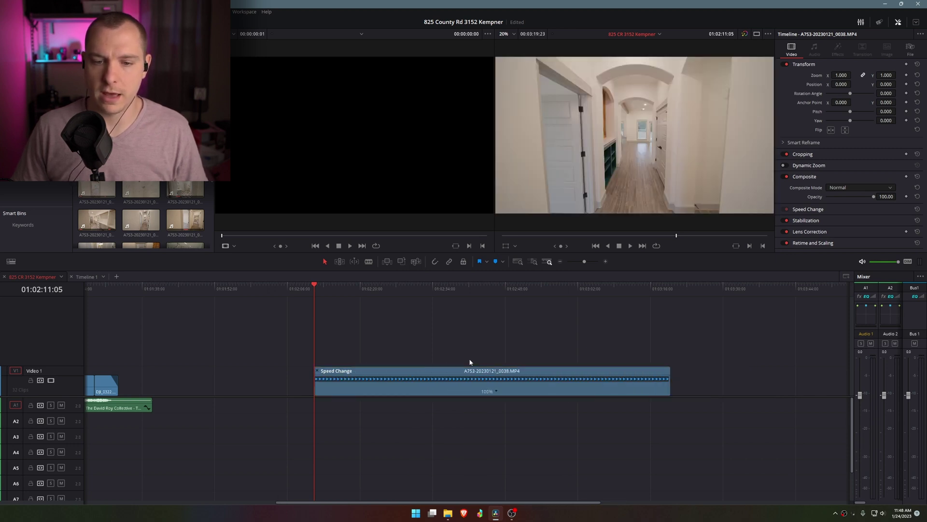
pyautogui.hotkey('ctrl', 'r')
pyautogui.scroll(2, 304, 384)
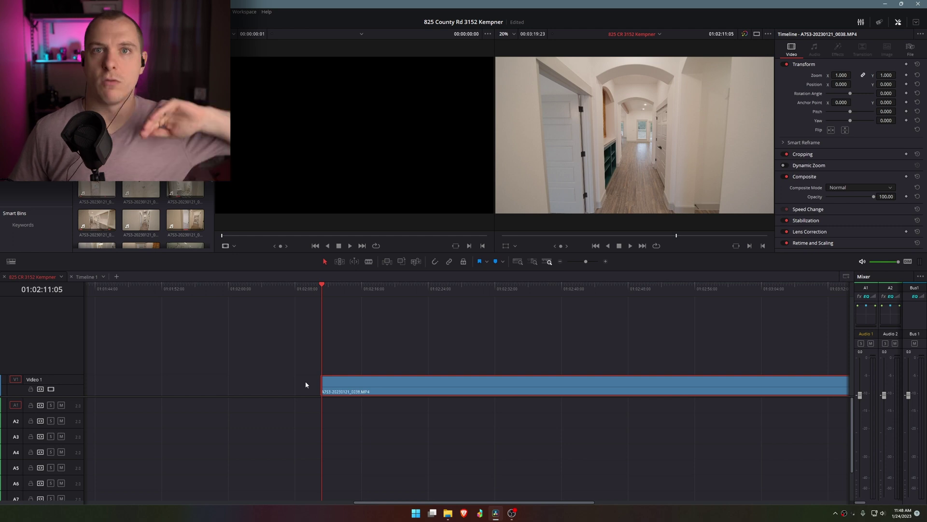
# - Swap the clip's displayed curve from Retime Frame to Retime Speed, a flat 100% line
pyautogui.rightClick(372, 387)
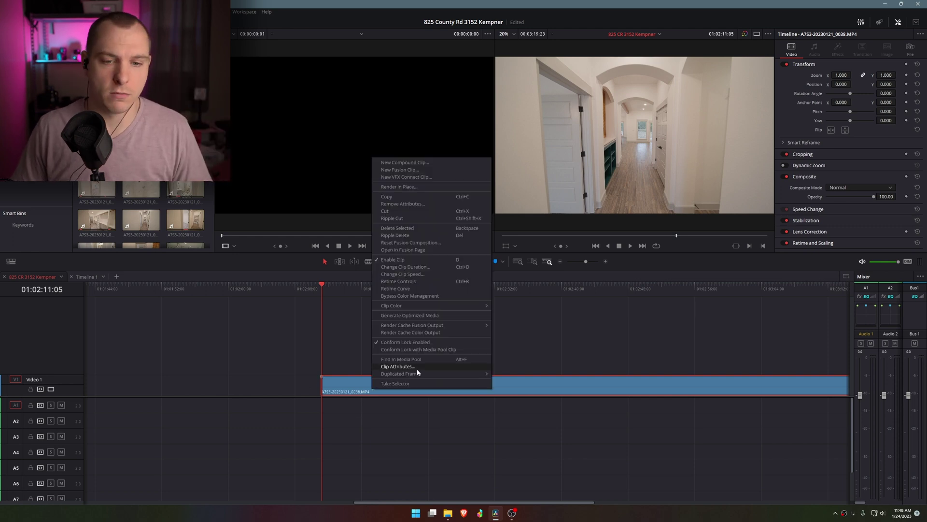
pyautogui.click(396, 288)
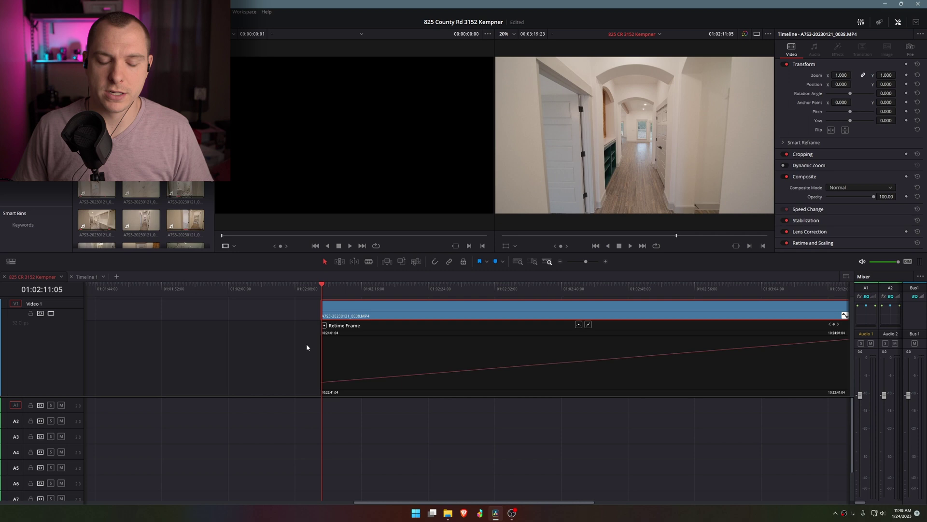
pyautogui.scroll(-2, 295, 358)
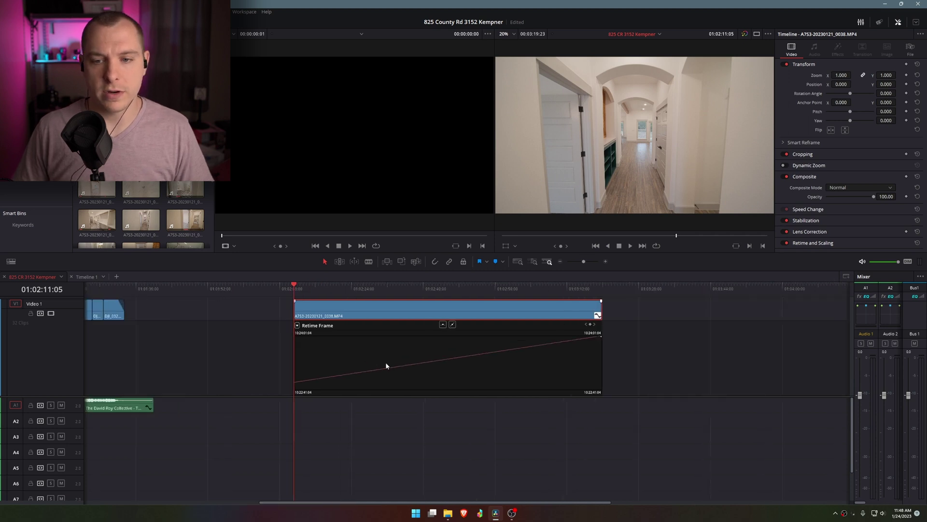
pyautogui.scroll(2, 382, 362)
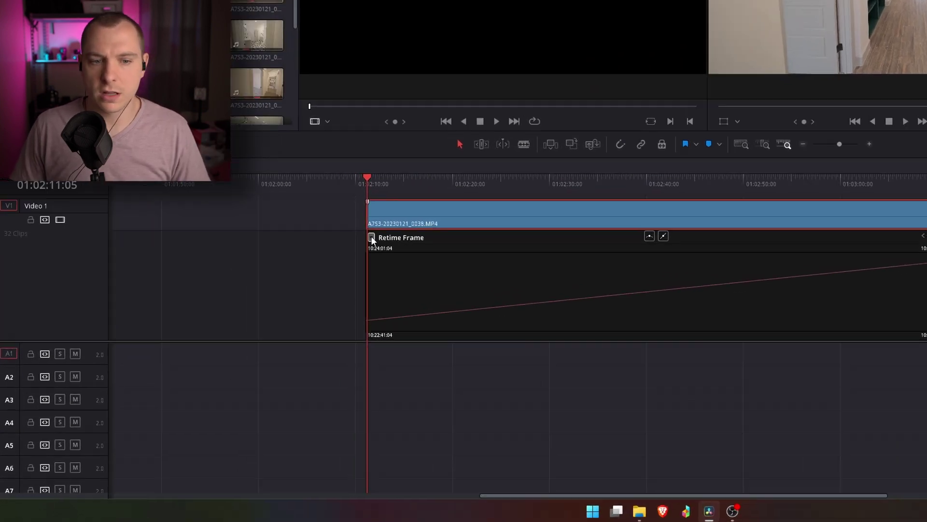
pyautogui.click(264, 325)
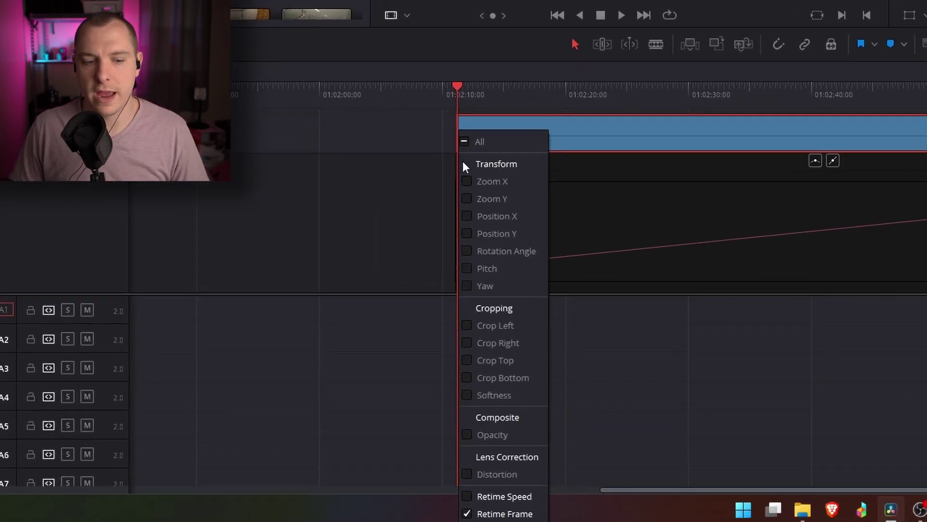
pyautogui.click(467, 514)
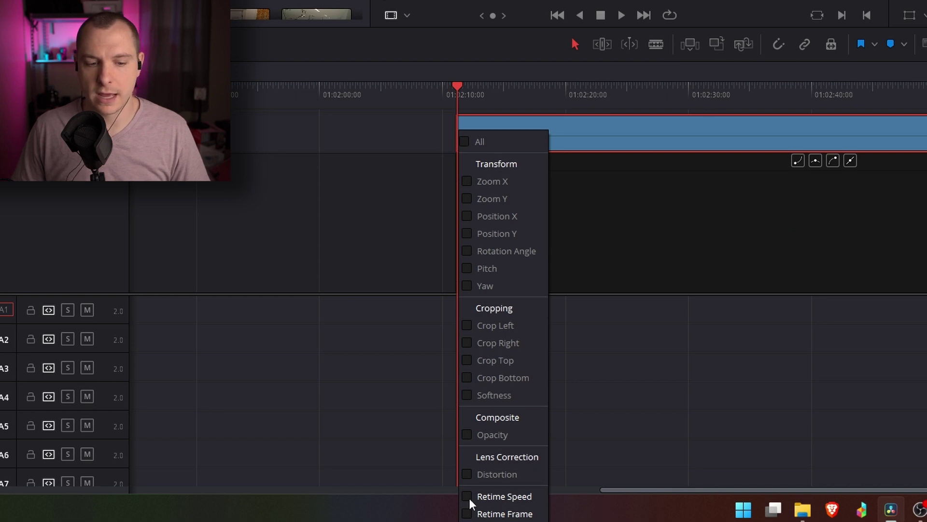
pyautogui.click(467, 496)
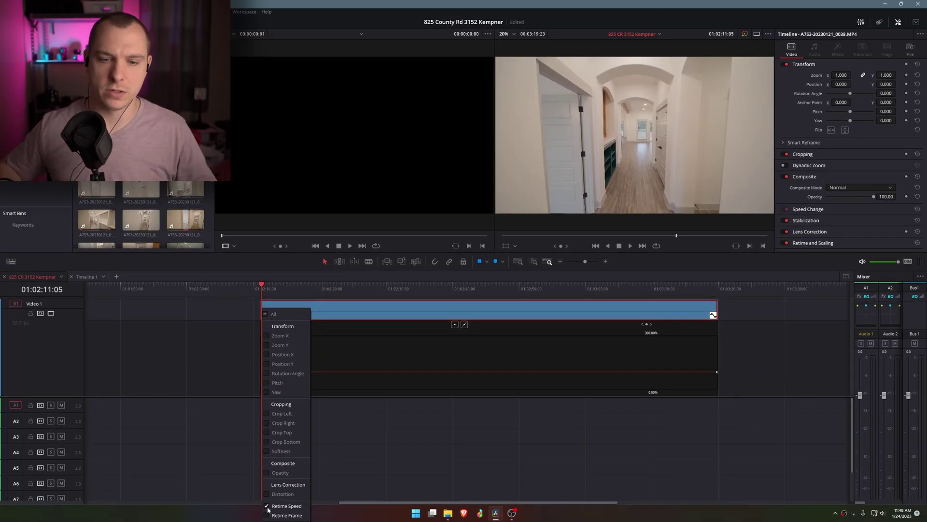
pyautogui.click(418, 424)
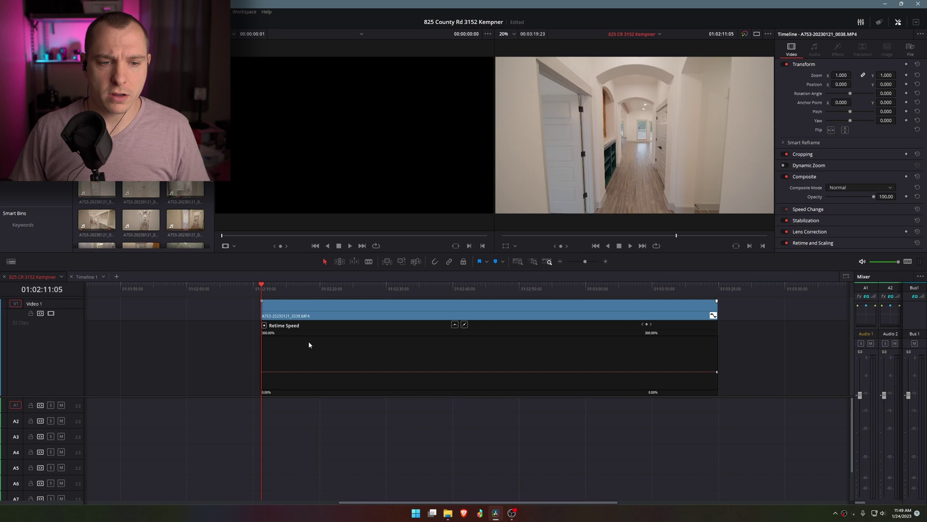
# - Add Retime Speed keyframes at the clip start and at a later point in the walkthrough
pyautogui.moveTo(264, 287); pyautogui.dragTo(323, 299)
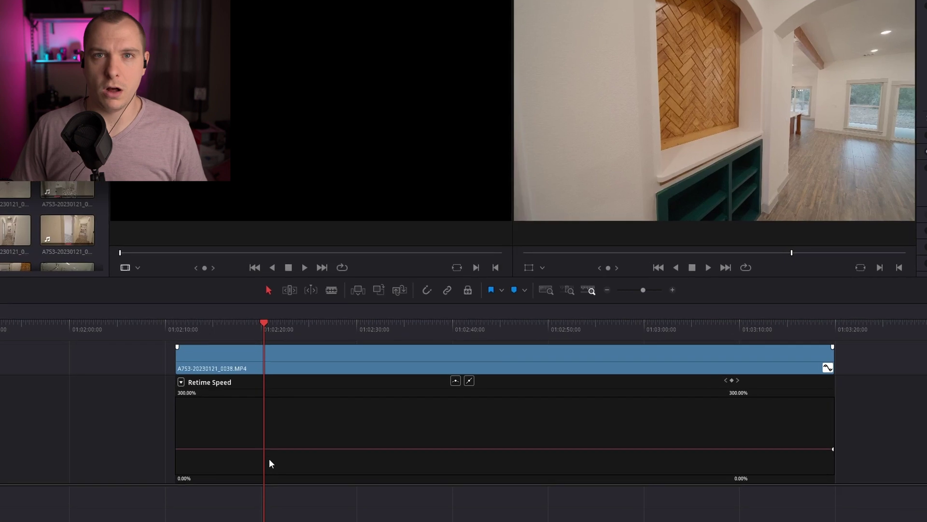
pyautogui.keyDown('alt'); pyautogui.click(271, 449); pyautogui.keyUp('alt')
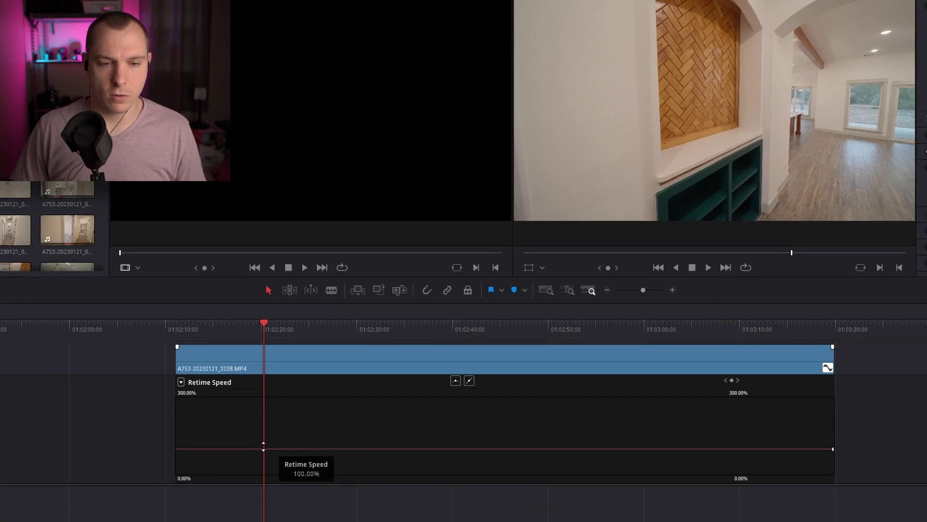
pyautogui.scroll(3, 253, 428)
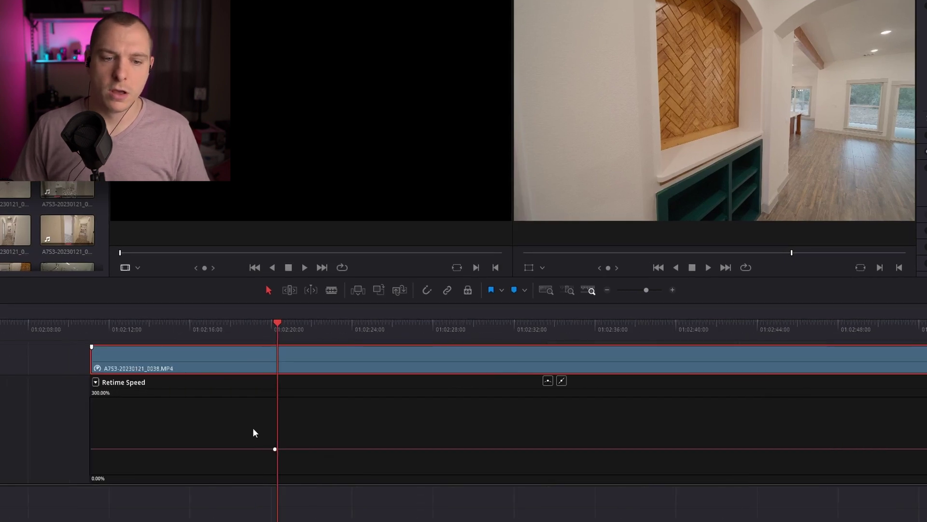
pyautogui.scroll(-2, 254, 427)
pyautogui.moveTo(268, 322); pyautogui.dragTo(335, 319)
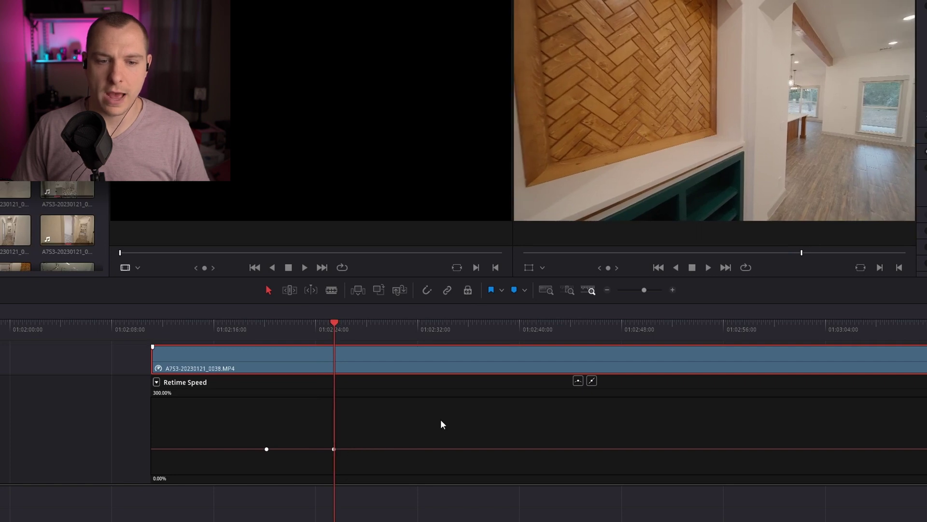
pyautogui.moveTo(337, 321); pyautogui.dragTo(438, 322)
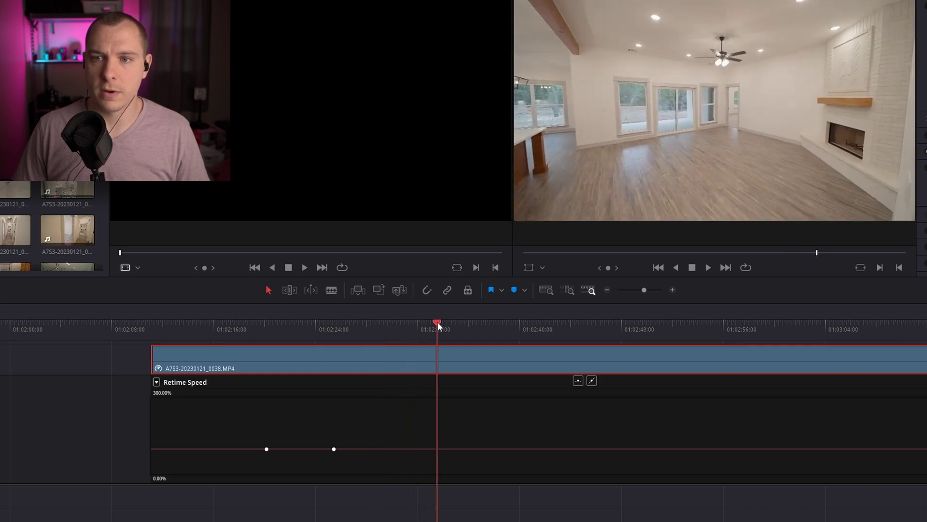
pyautogui.click(438, 448)
pyautogui.hscroll(3, 410, 394)
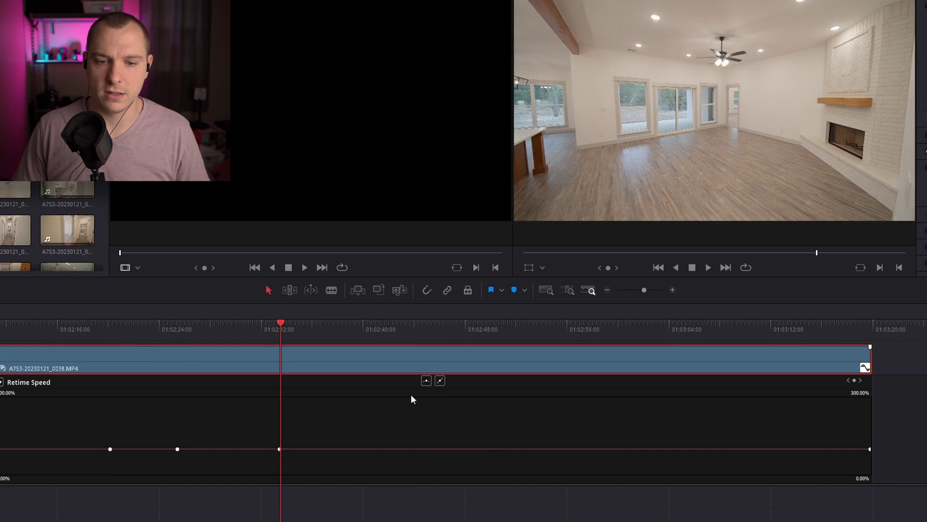
pyautogui.moveTo(281, 325); pyautogui.dragTo(503, 324)
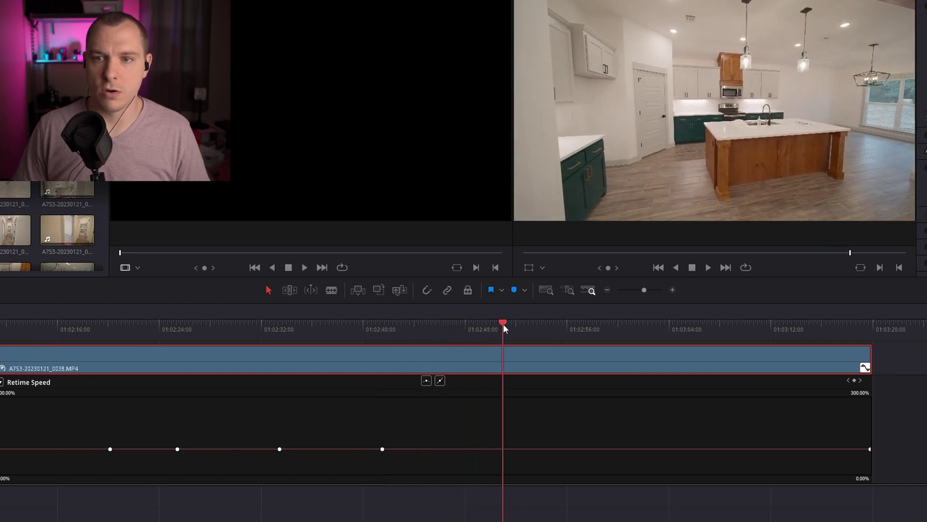
# - Keyframe the kitchen shot, raise the opening stretch to 253.60%, and preview the ramp
pyautogui.keyDown('alt'); pyautogui.click(503, 449); pyautogui.keyUp('alt')
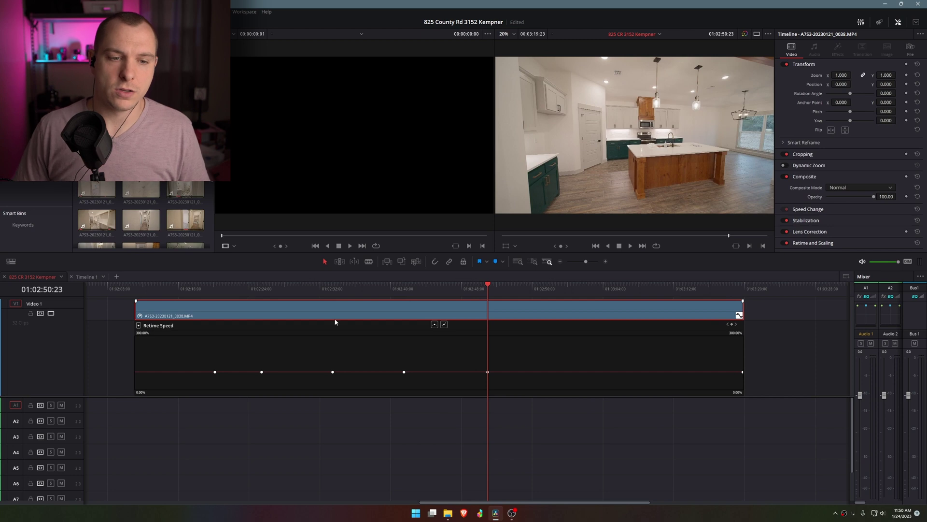
pyautogui.moveTo(142, 288); pyautogui.dragTo(151, 296)
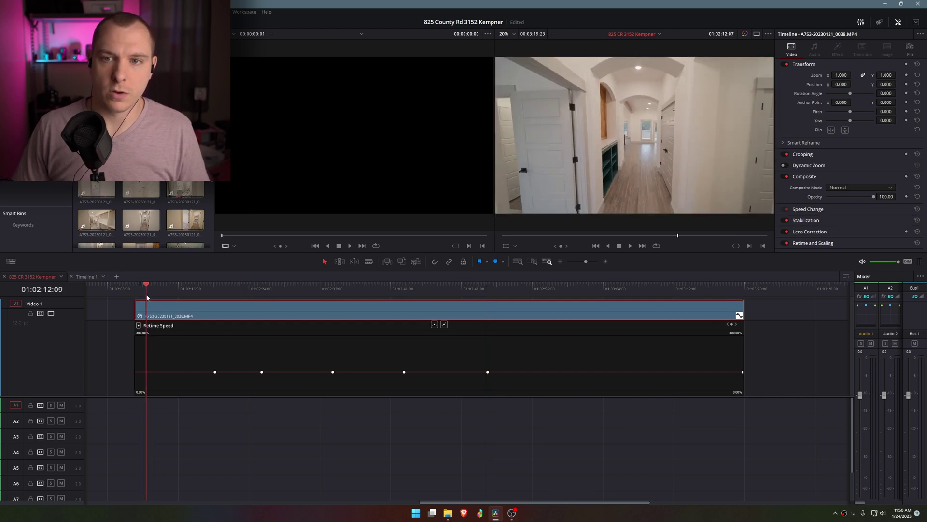
pyautogui.moveTo(172, 372); pyautogui.dragTo(163, 333)
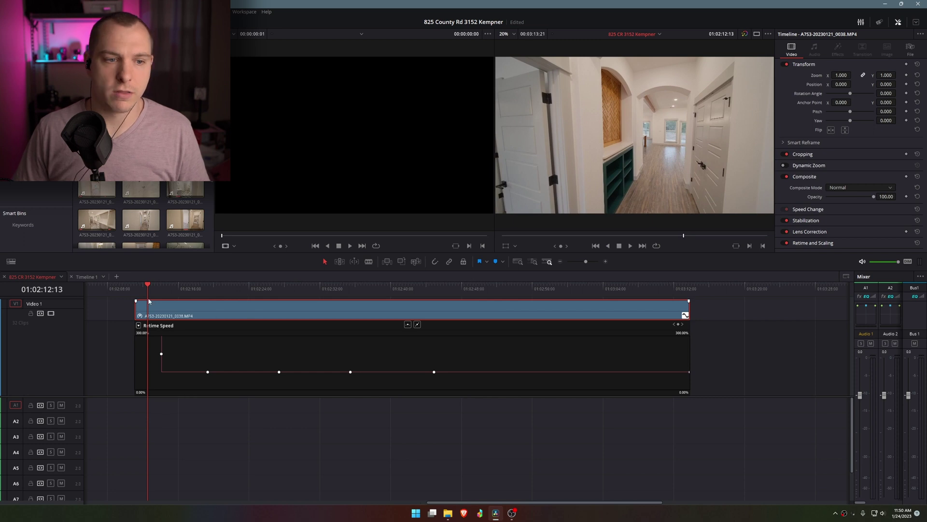
pyautogui.click(137, 286)
pyautogui.press('space')
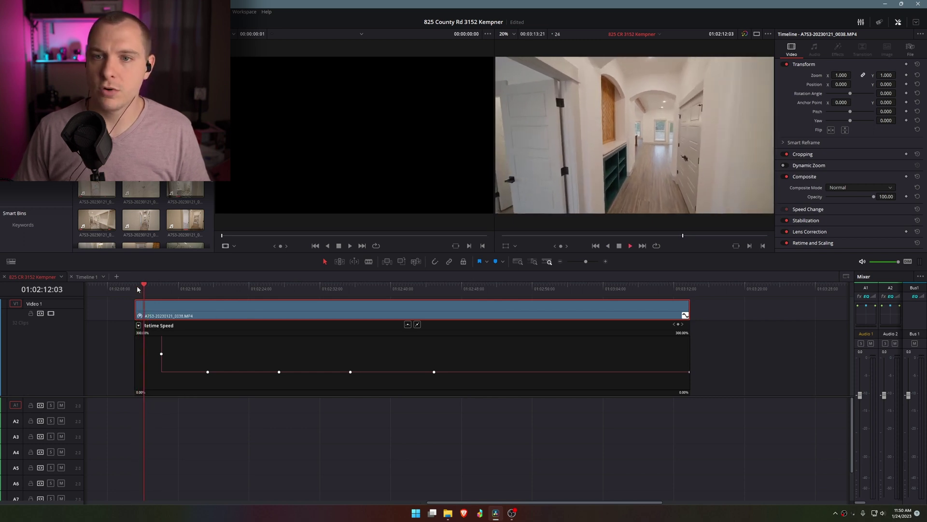
pyautogui.press('space')
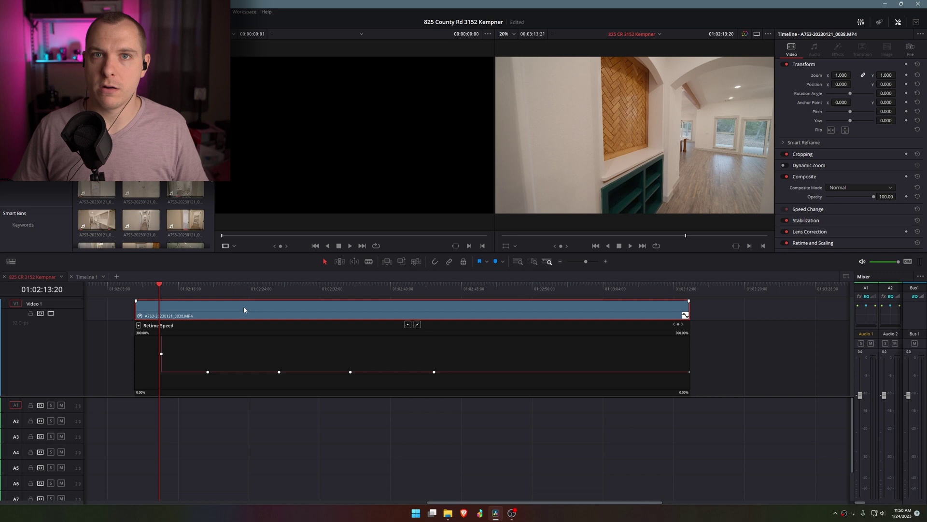
# - Raise the Retime Speed graph's upper limit to about 3115%
pyautogui.press('j')
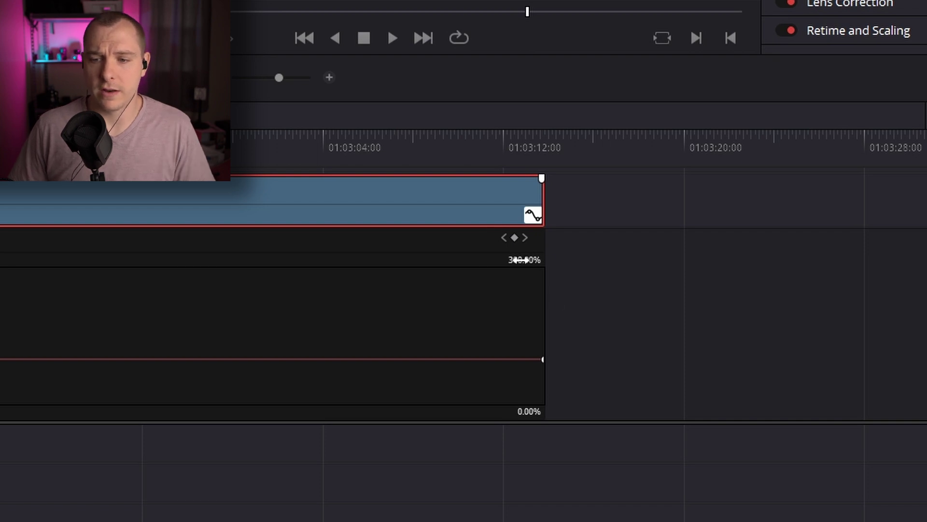
pyautogui.moveTo(520, 260); pyautogui.dragTo(572, 260)
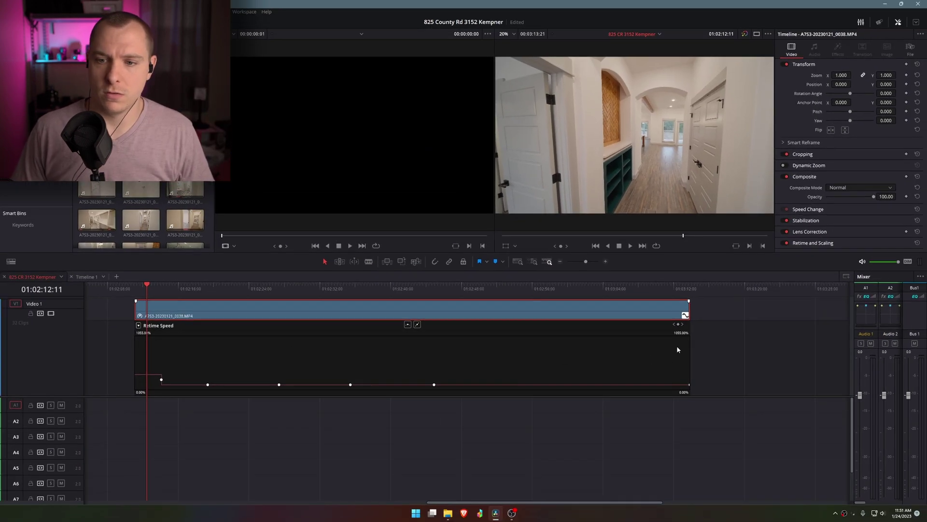
pyautogui.moveTo(679, 333); pyautogui.dragTo(805, 336)
# - Speed the opening section up to 1786.03% and preview it from the clip start
pyautogui.hotkey('shift', 'z')
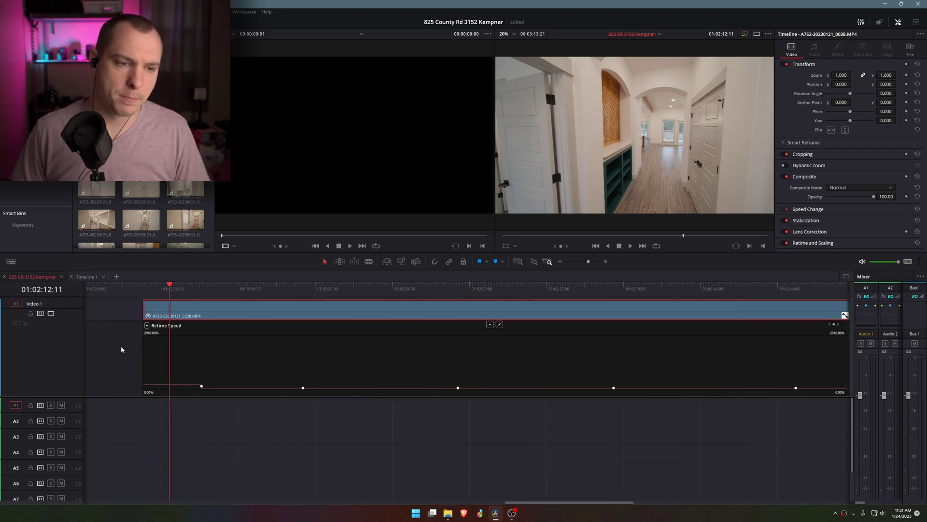
pyautogui.moveTo(216, 383); pyautogui.dragTo(198, 393)
pyautogui.click(161, 287)
pyautogui.press('space')
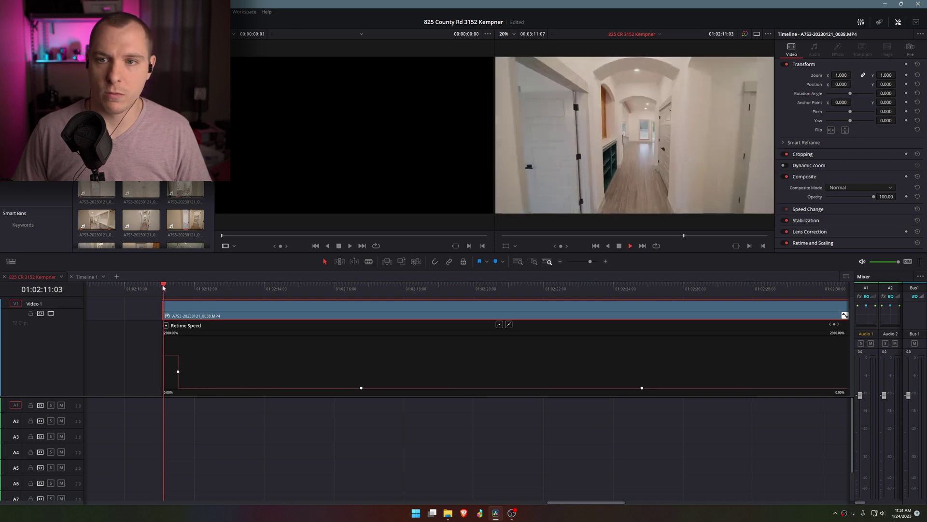
pyautogui.scroll(2, 137, 333)
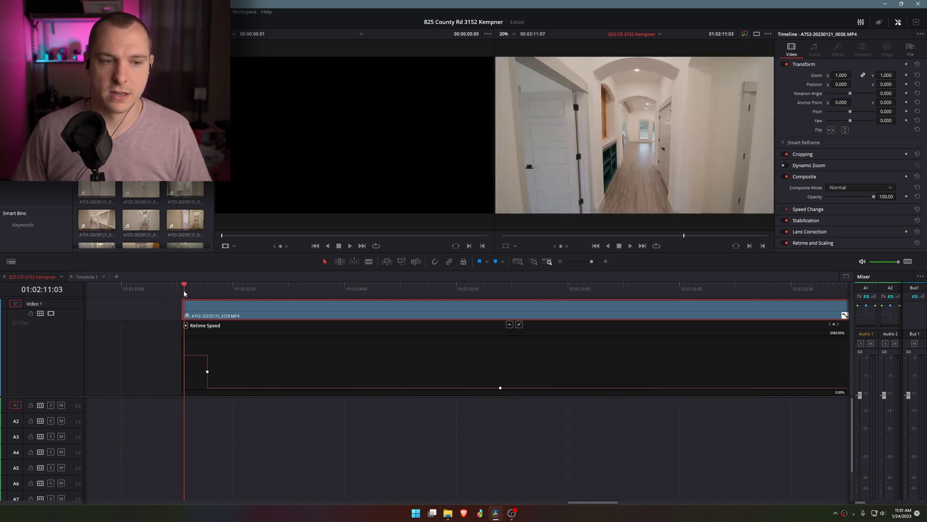
pyautogui.moveTo(182, 290)
pyautogui.mouseDown()
pyautogui.moveTo(201, 291)
pyautogui.moveTo(183, 297)
pyautogui.mouseUp()
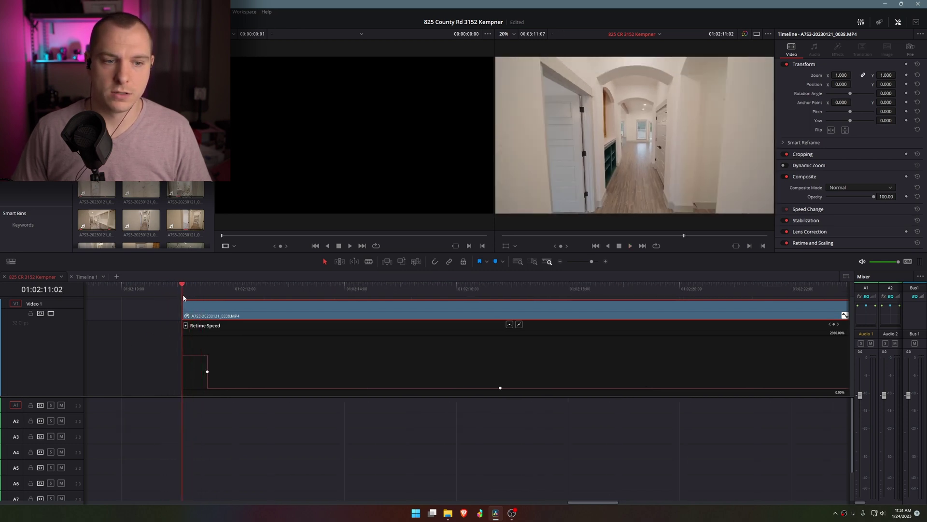
pyautogui.press('space')
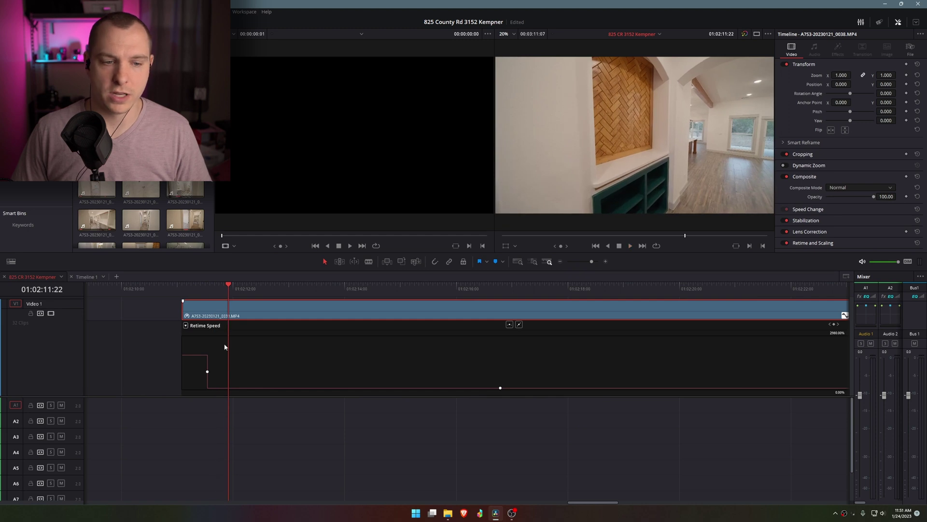
pyautogui.scroll(-1, 241, 367)
pyautogui.press('space')
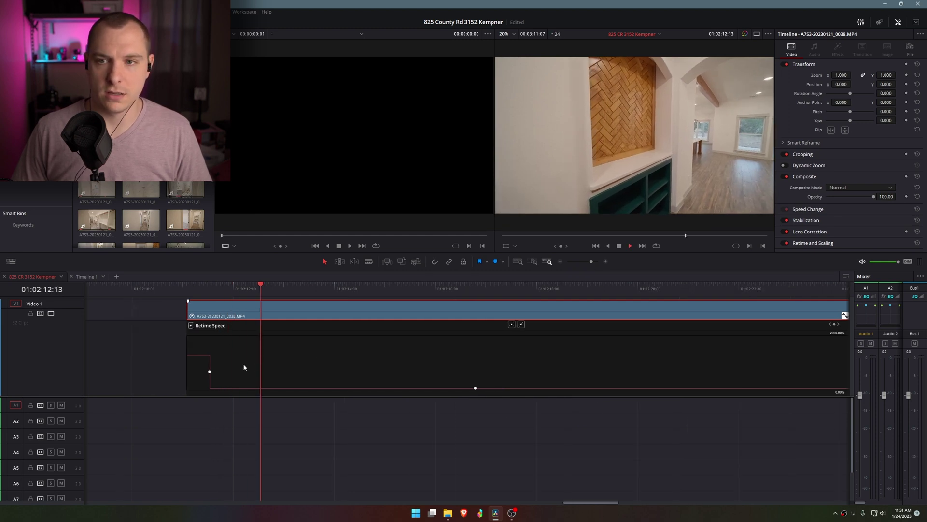
pyautogui.press('space')
# - Raise a later section into a fast speed bump, slide it earlier, and preview it
pyautogui.moveTo(483, 388); pyautogui.dragTo(319, 369)
pyautogui.moveTo(219, 285); pyautogui.dragTo(185, 295)
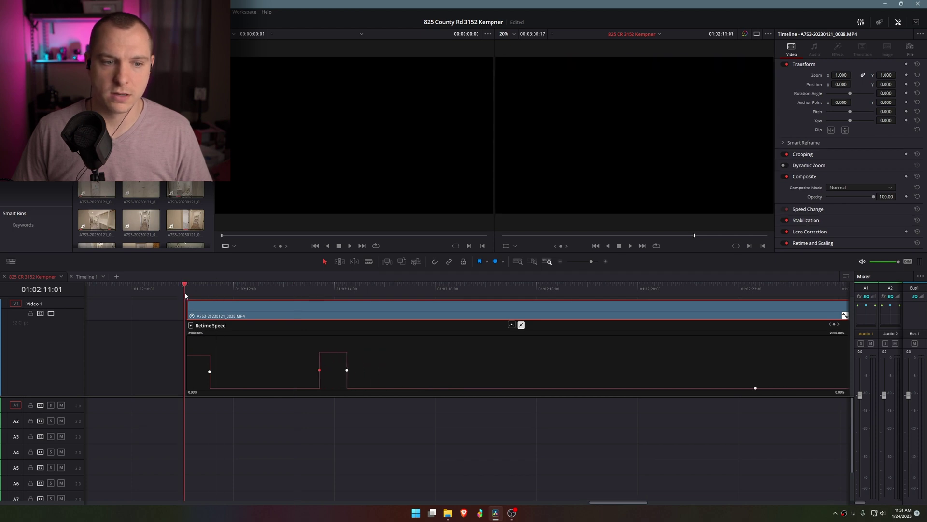
pyautogui.press('space')
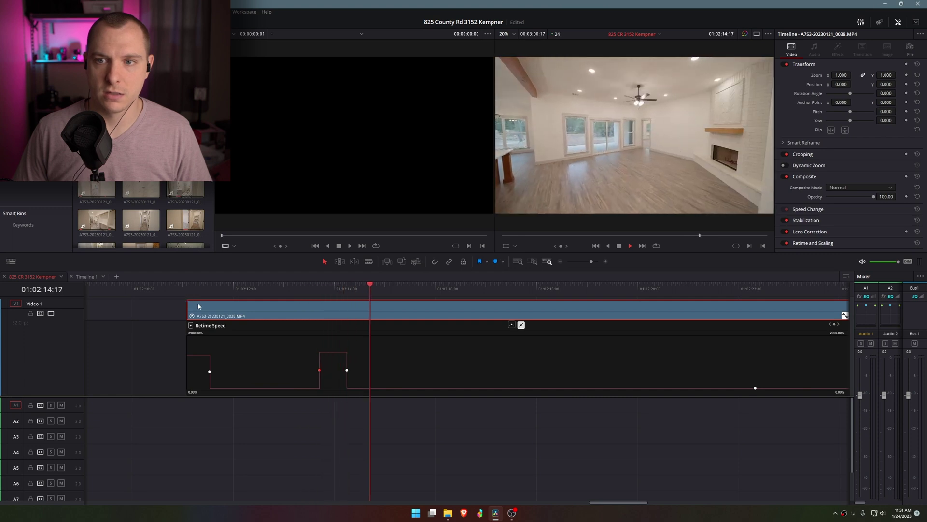
pyautogui.press('space')
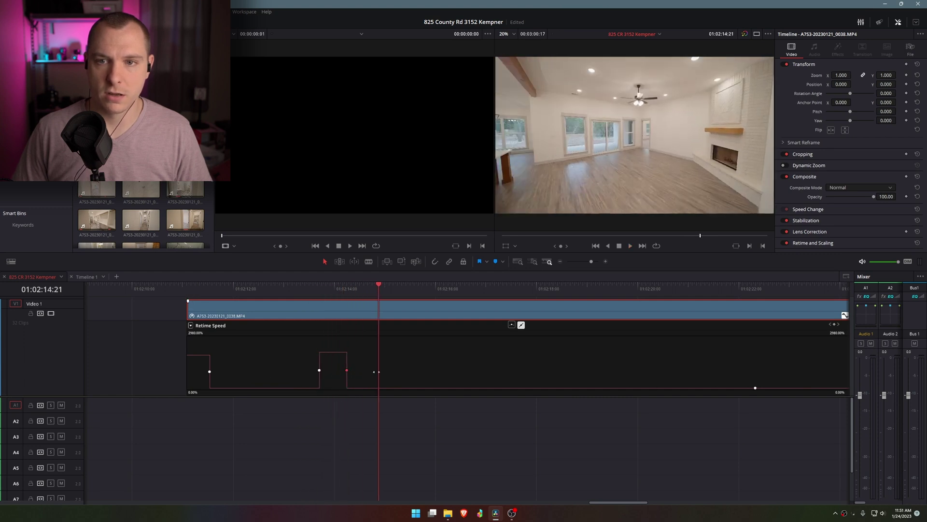
pyautogui.moveTo(347, 370); pyautogui.dragTo(357, 370)
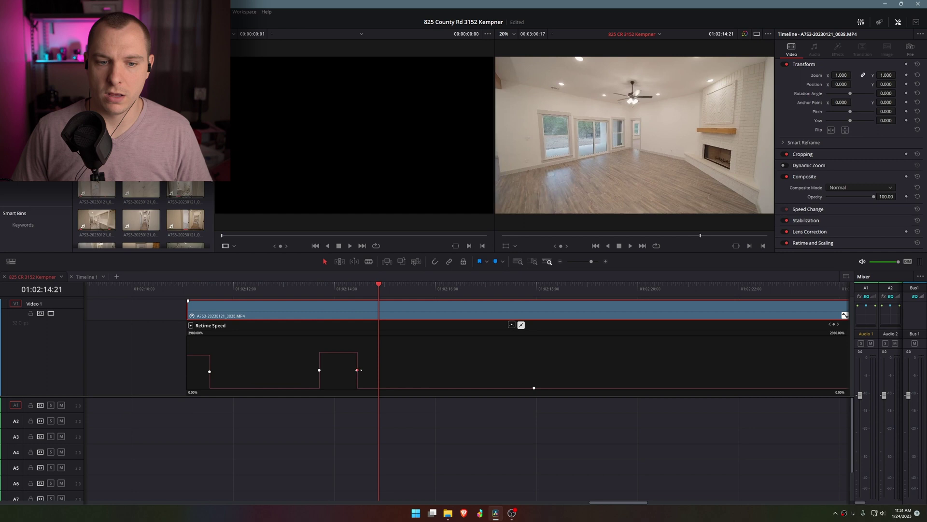
pyautogui.click(309, 289)
pyautogui.press('space')
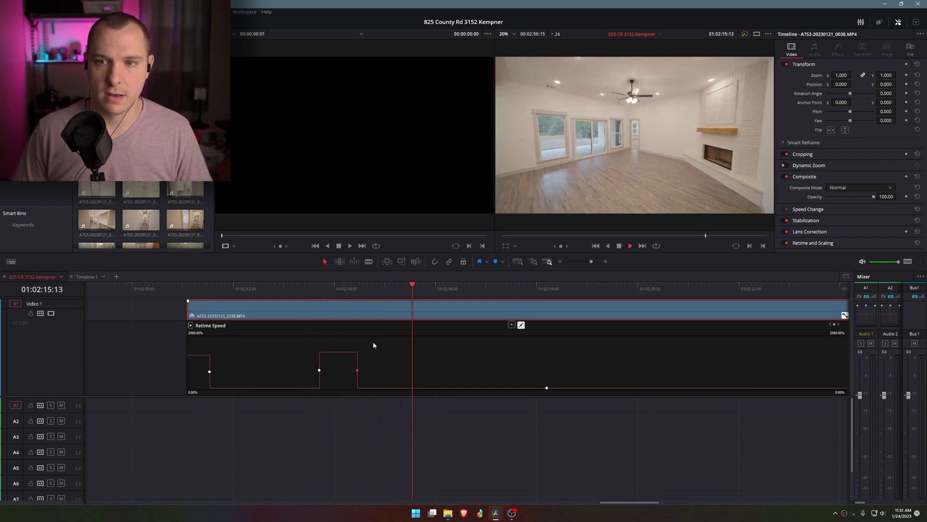
pyautogui.press('space')
# - Extend the bump's end keyframe and raise another section near the kitchen to high speed
pyautogui.moveTo(358, 370); pyautogui.dragTo(363, 369)
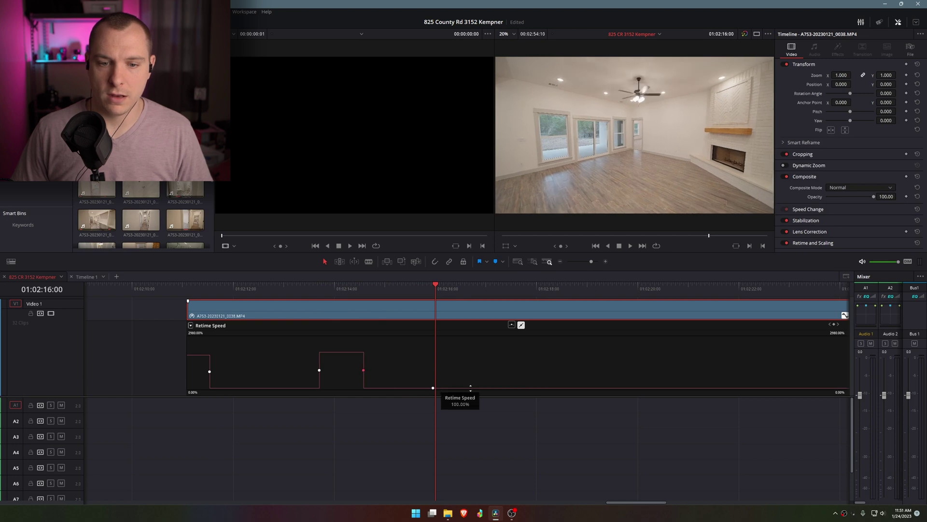
pyautogui.press('space')
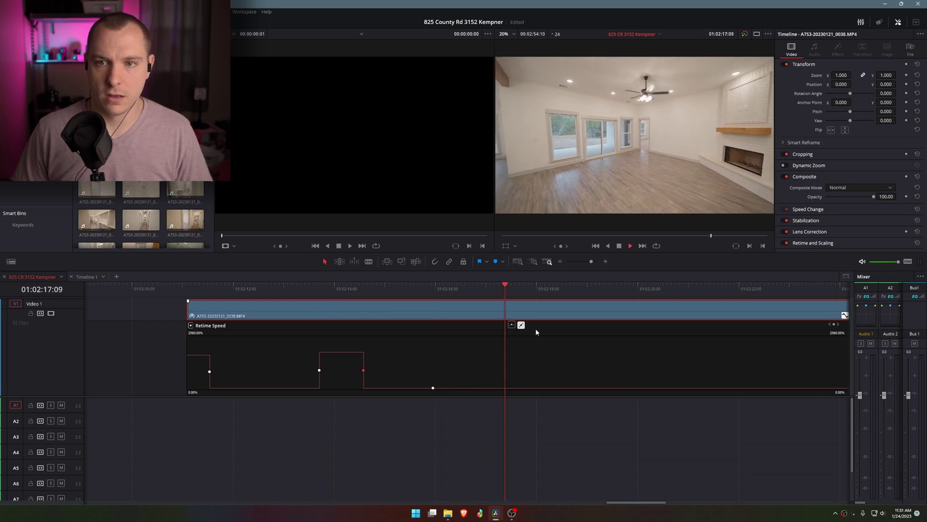
pyautogui.scroll(-2, 522, 367)
pyautogui.press('space')
pyautogui.moveTo(441, 388); pyautogui.dragTo(441, 353)
# - Shift the second speed-up section's keyframe and preview the ramps from near the clip start
pyautogui.scroll(2, 442, 353)
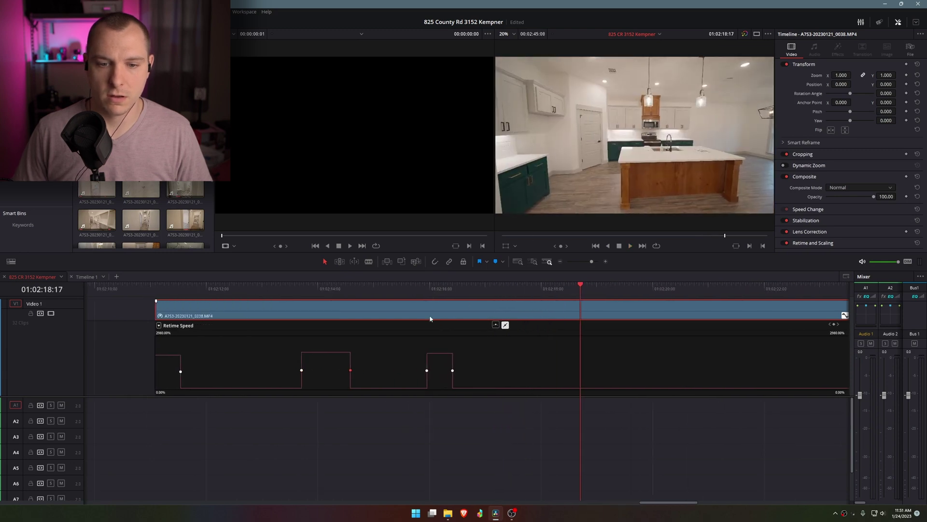
pyautogui.click(424, 285)
pyautogui.press('space')
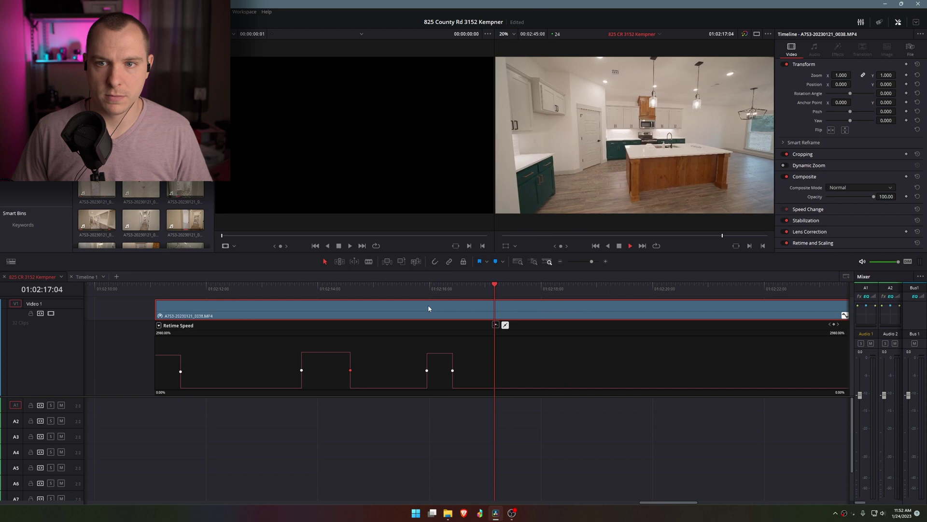
pyautogui.moveTo(426, 370); pyautogui.dragTo(455, 371)
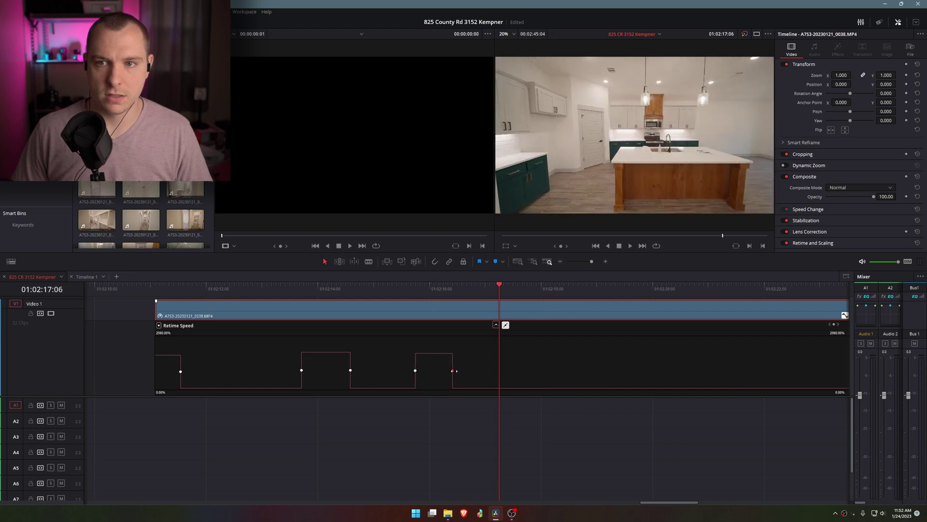
pyautogui.scroll(-1, 441, 379)
pyautogui.moveTo(254, 291); pyautogui.dragTo(191, 295)
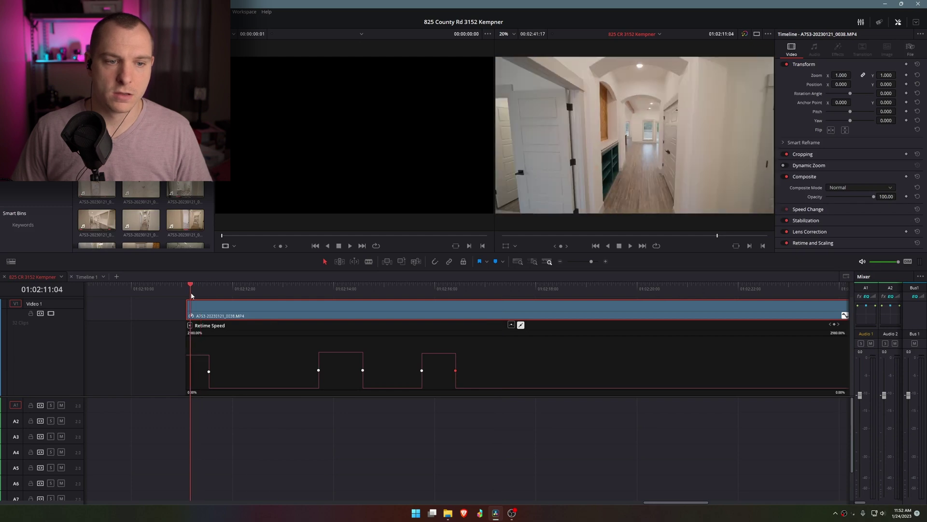
pyautogui.press('space')
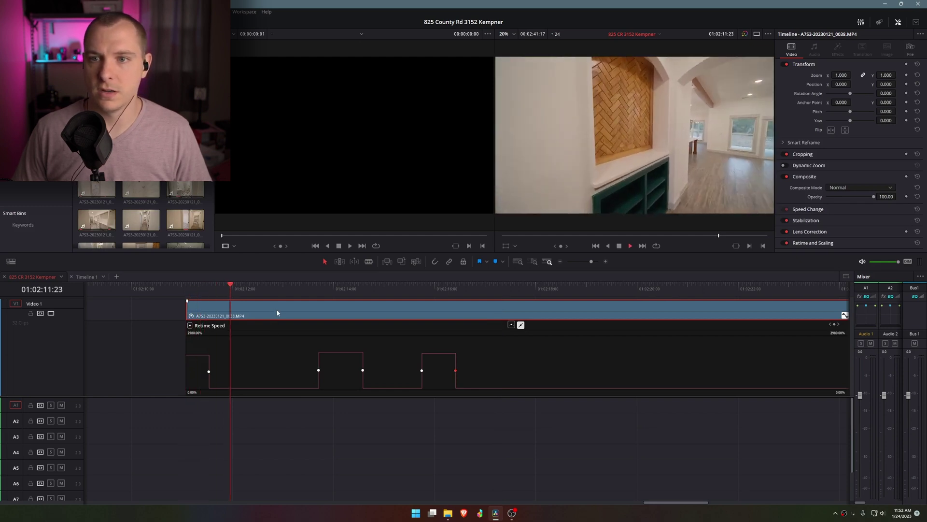
pyautogui.press('space')
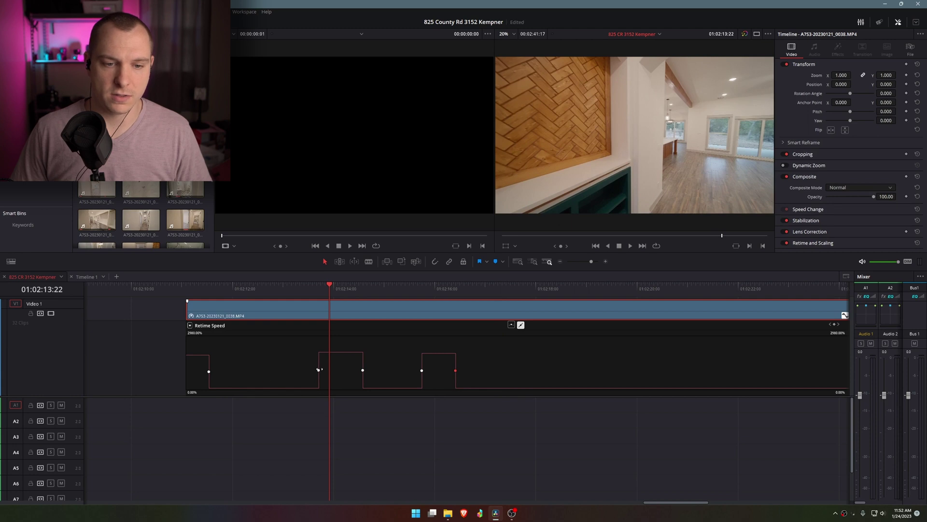
# - Place the first speed-up section slightly later and the second one much later in the clip
pyautogui.moveTo(318, 369); pyautogui.dragTo(262, 370)
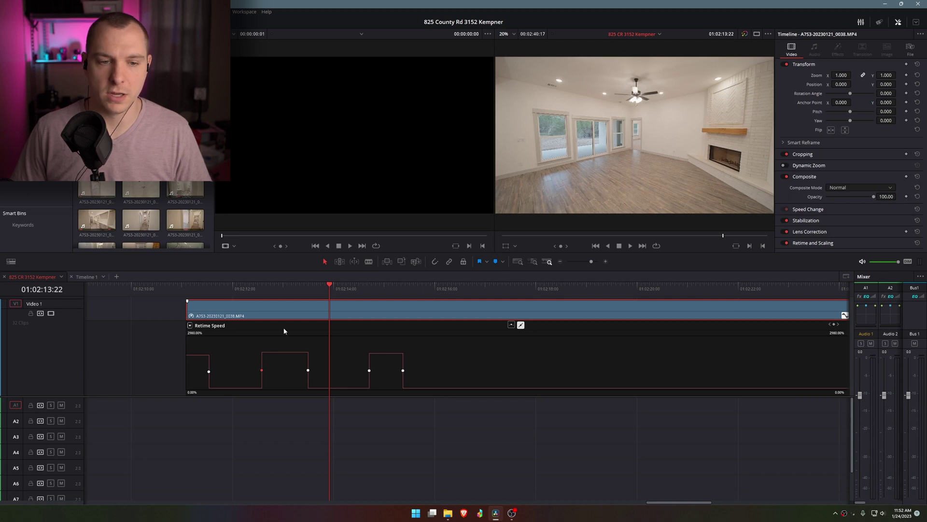
pyautogui.click(199, 286)
pyautogui.click(189, 286)
pyautogui.press('space')
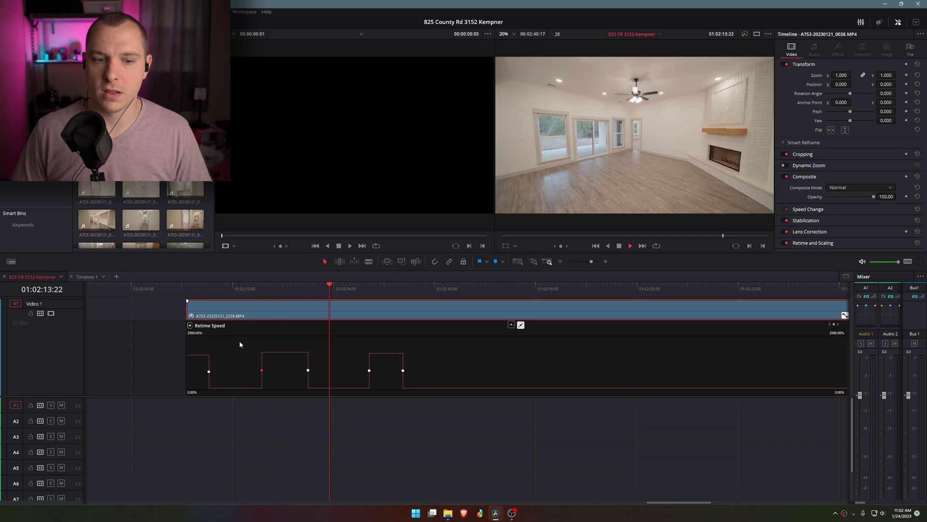
pyautogui.press('space')
pyautogui.moveTo(264, 369); pyautogui.dragTo(306, 370)
pyautogui.moveTo(409, 370); pyautogui.dragTo(540, 371)
pyautogui.moveTo(347, 370); pyautogui.dragTo(344, 371)
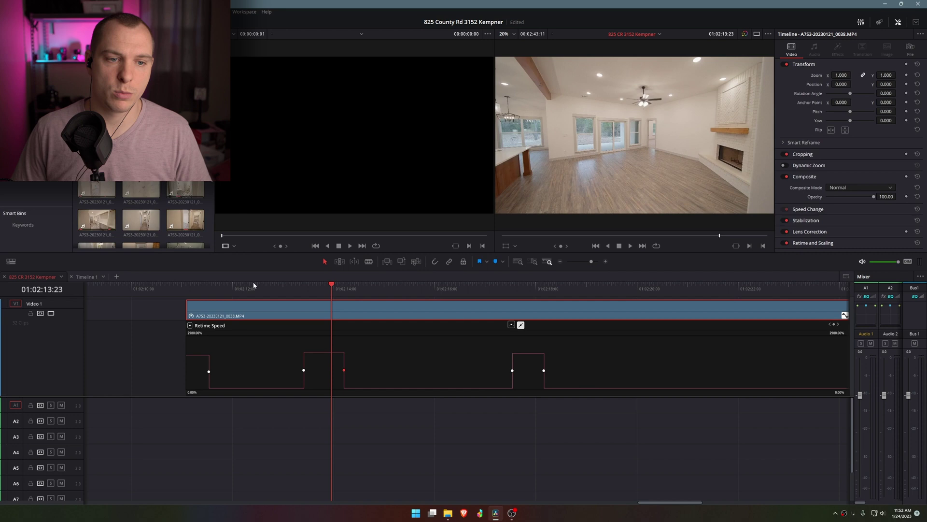
# - Play back the speed ramps from near the clip start to review them
pyautogui.click(183, 285)
pyautogui.press('space')
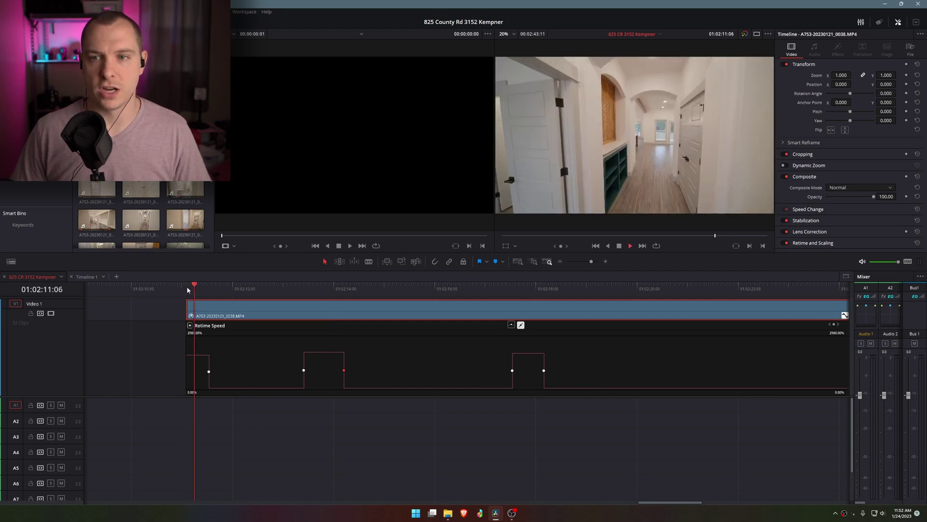
pyautogui.press('space')
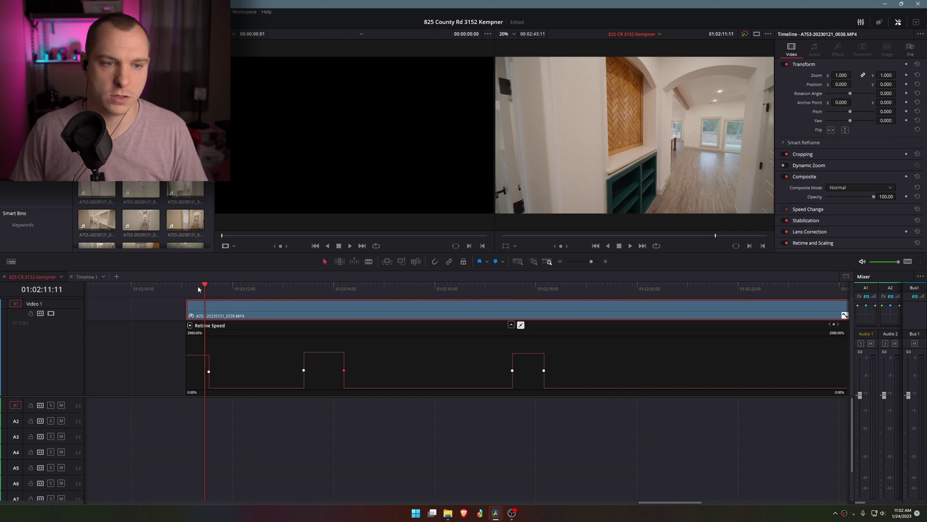
pyautogui.click(190, 288)
pyautogui.press('space')
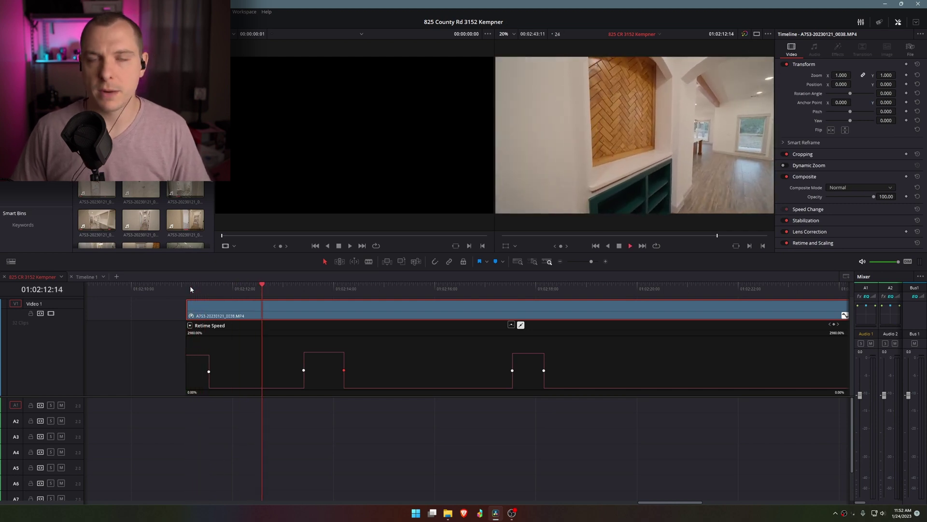
pyautogui.press('space')
pyautogui.click(207, 286)
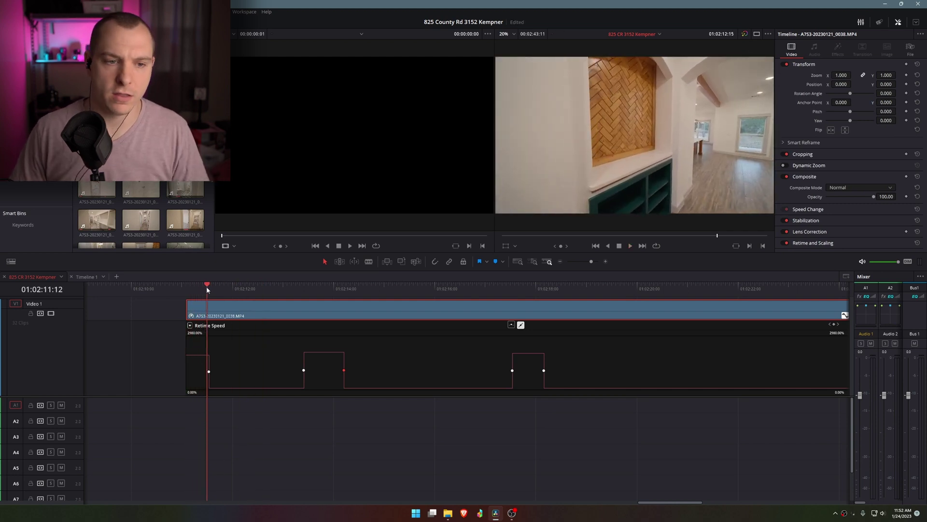
pyautogui.click(190, 290)
pyautogui.press('space')
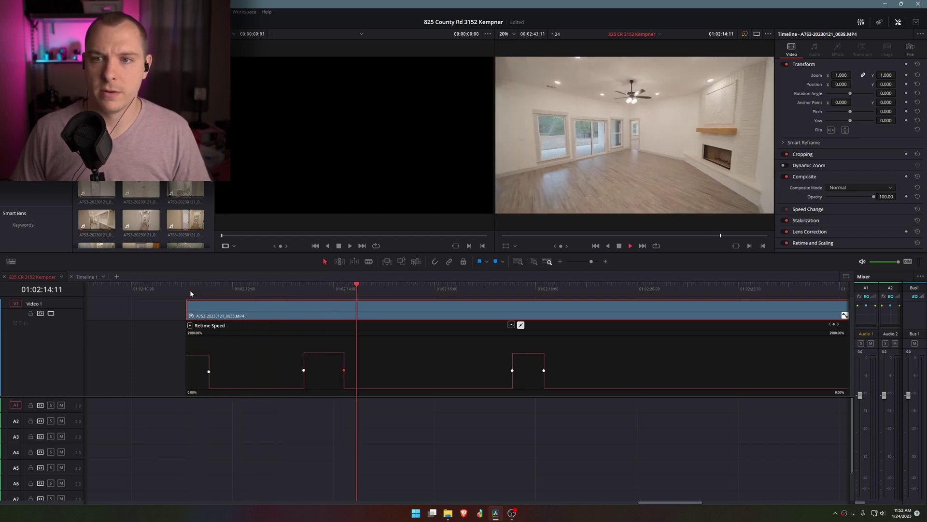
pyautogui.press('space')
# - Shift the second raised Retime Speed section left and nudge its last keyframe right
pyautogui.moveTo(514, 372); pyautogui.dragTo(445, 372)
pyautogui.press('space')
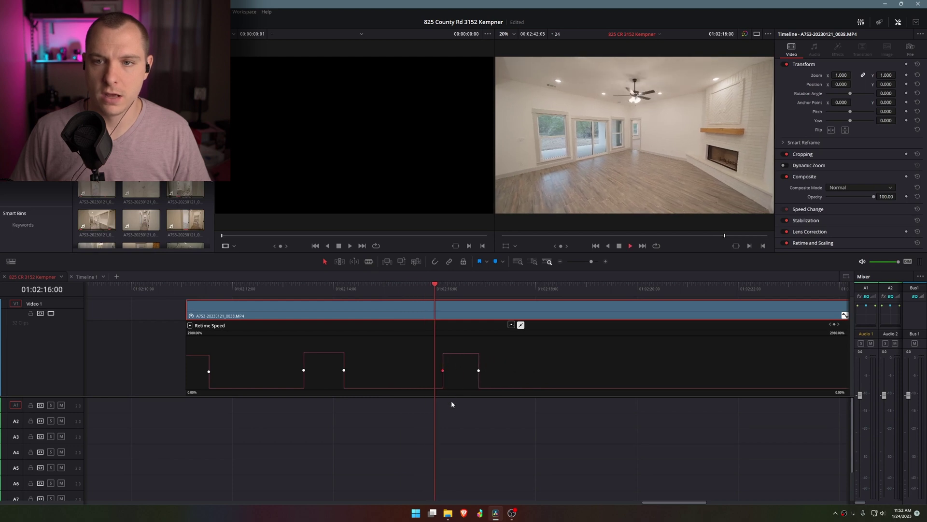
pyautogui.scroll(-1, 406, 402)
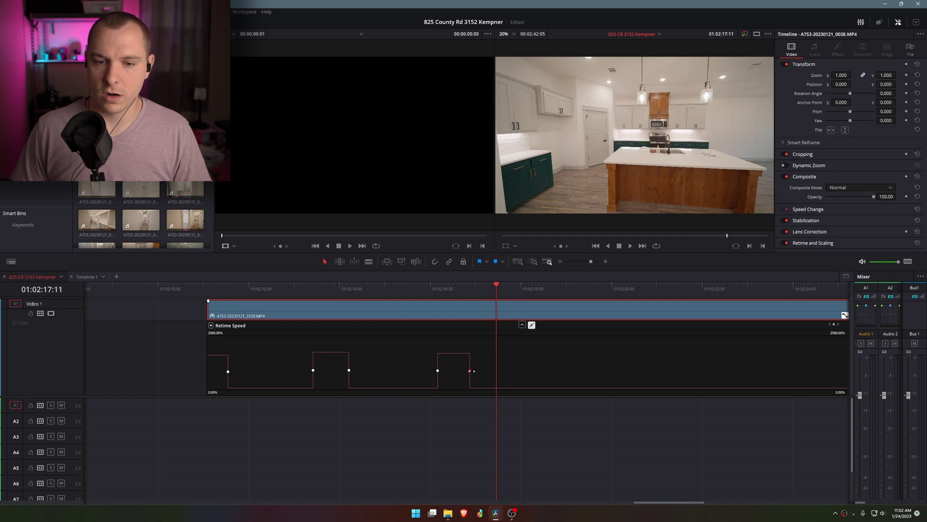
pyautogui.moveTo(472, 371); pyautogui.dragTo(478, 370)
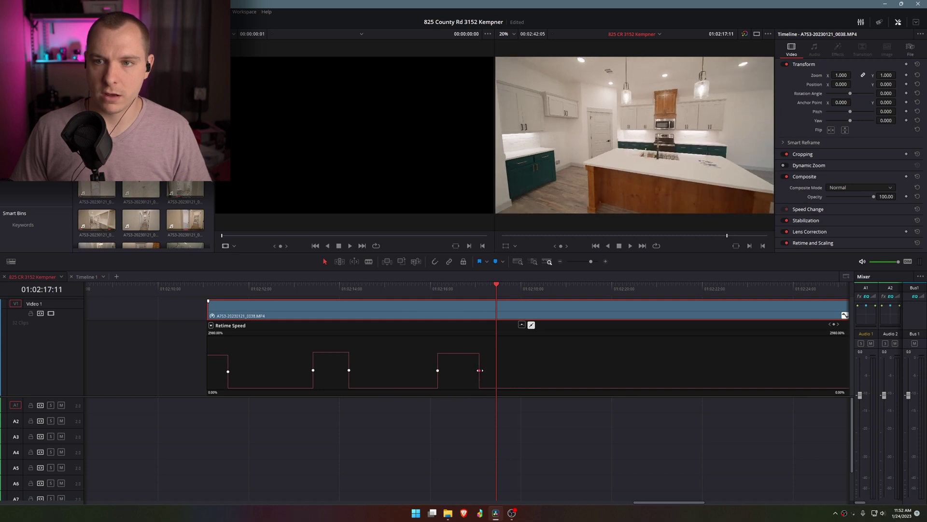
pyautogui.scroll(-4, 391, 370)
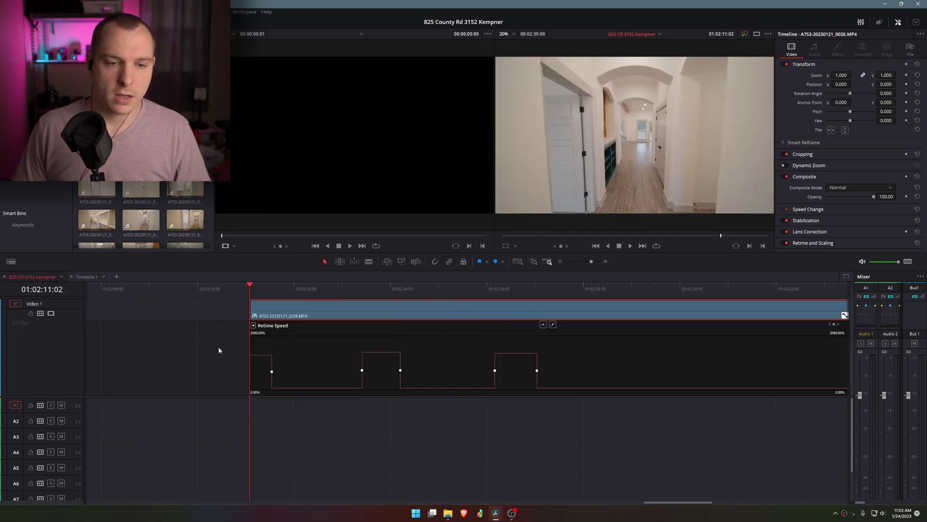
# - Apply Bezier smoothing to the Retime Speed keyframes and preview the eased ramps
pyautogui.scroll(1, 218, 346)
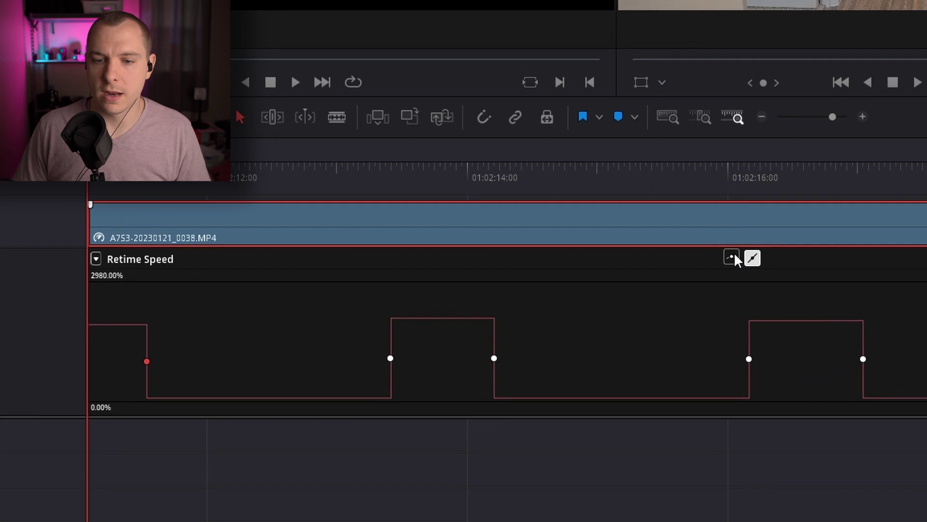
pyautogui.click(547, 325)
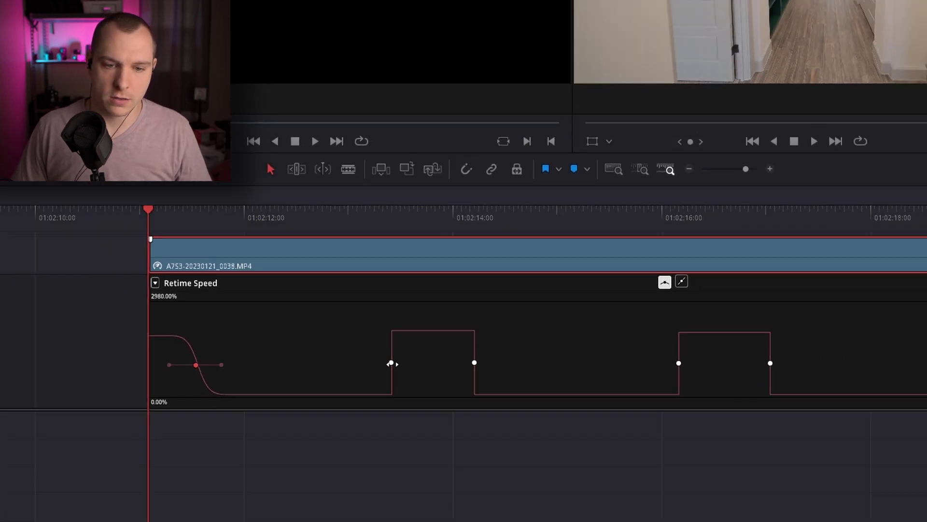
pyautogui.click(392, 363)
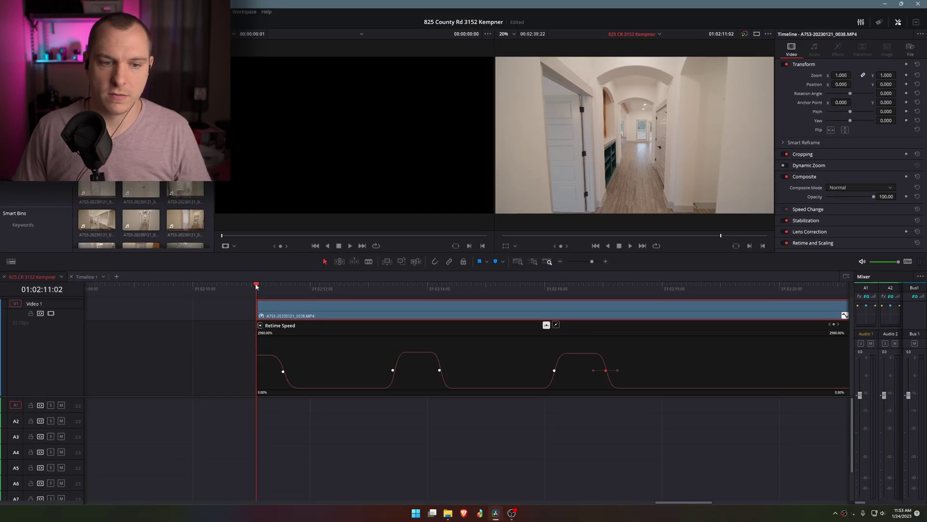
pyautogui.press('space')
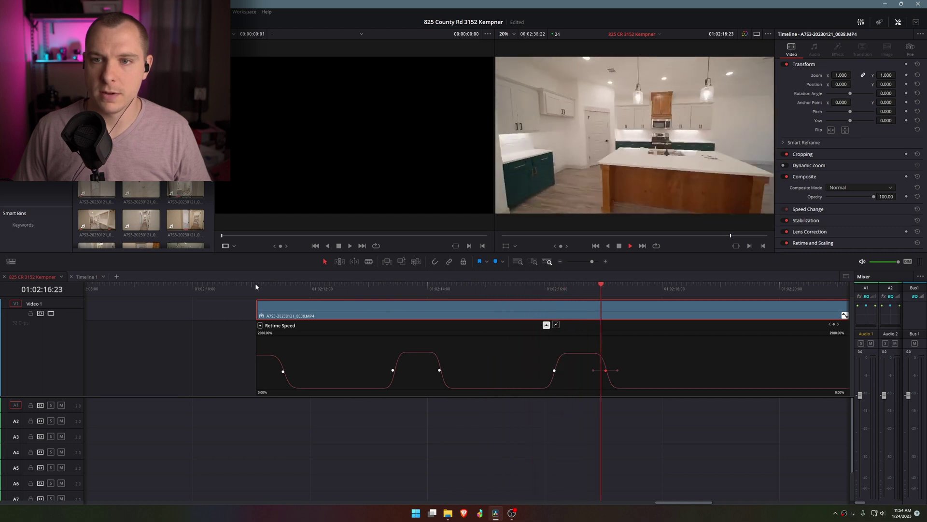
pyautogui.press('space')
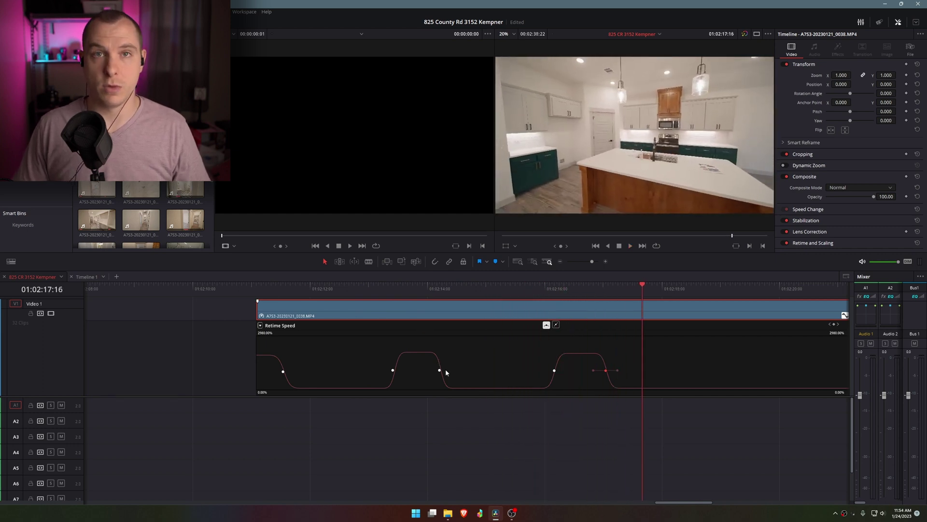
# - Drag the first speed keyframe's Bezier handle outward for a gentler ramp and play it back
pyautogui.click(284, 372)
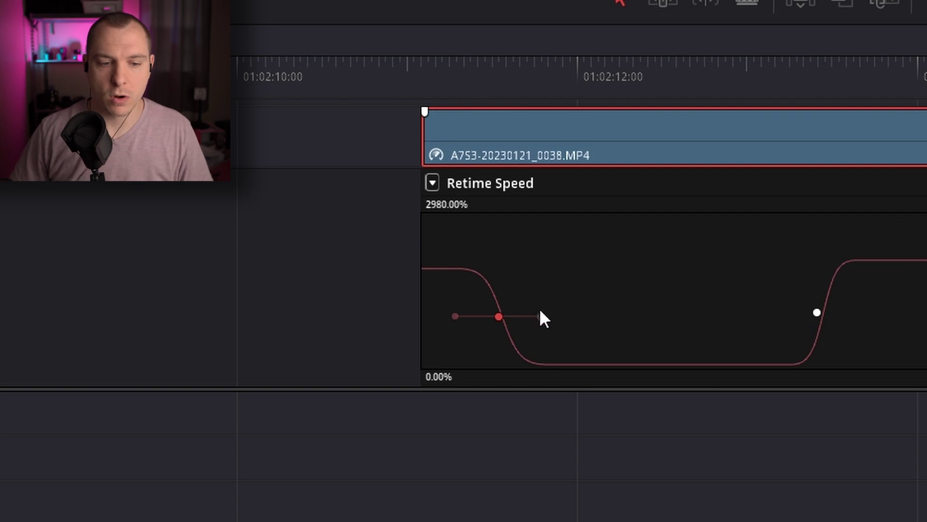
pyautogui.moveTo(541, 317); pyautogui.dragTo(658, 308)
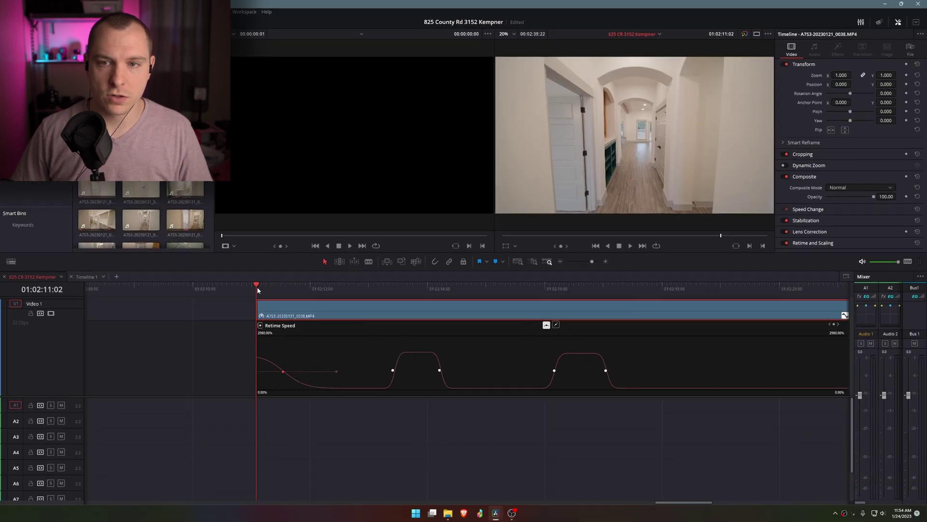
pyautogui.press('space')
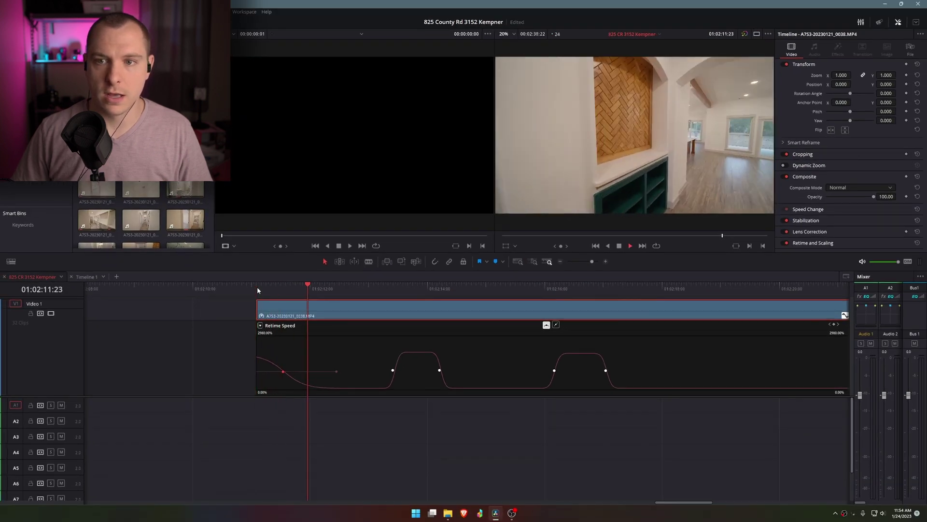
pyautogui.press('space')
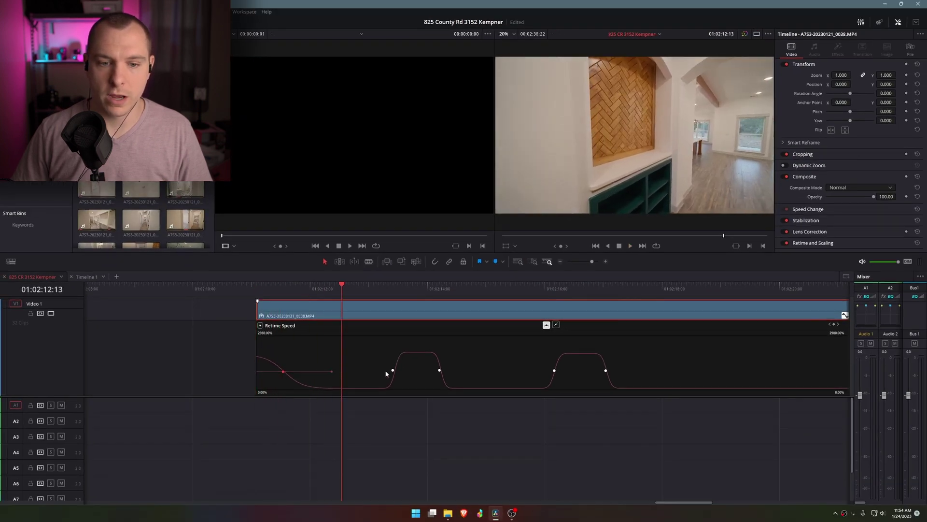
# - Pull the Bezier handles on the first ramp's rising keyframe inward for a steeper ramp
pyautogui.click(440, 370)
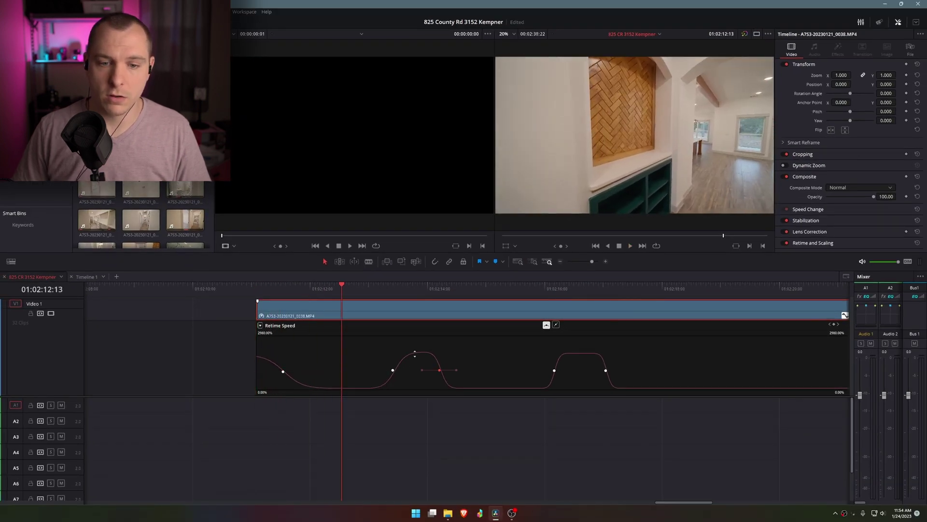
pyautogui.click(392, 370)
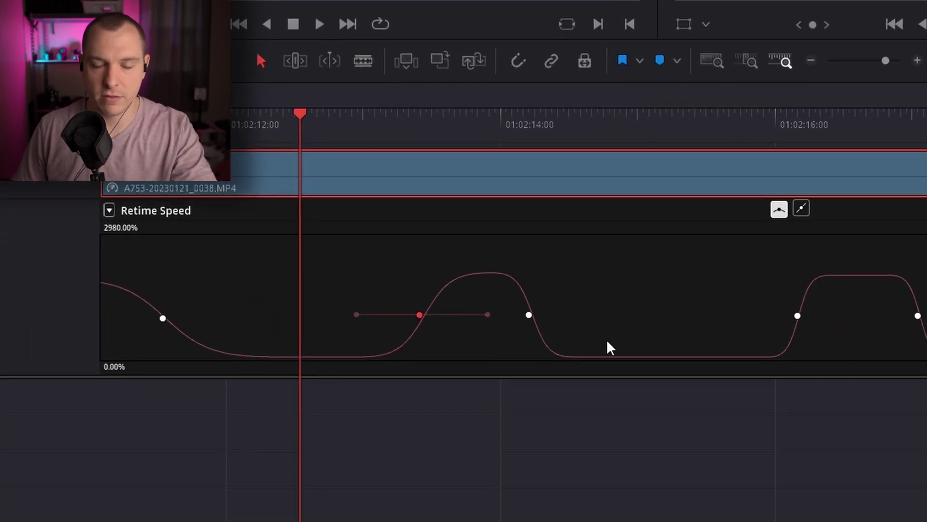
pyautogui.moveTo(488, 313); pyautogui.dragTo(477, 314)
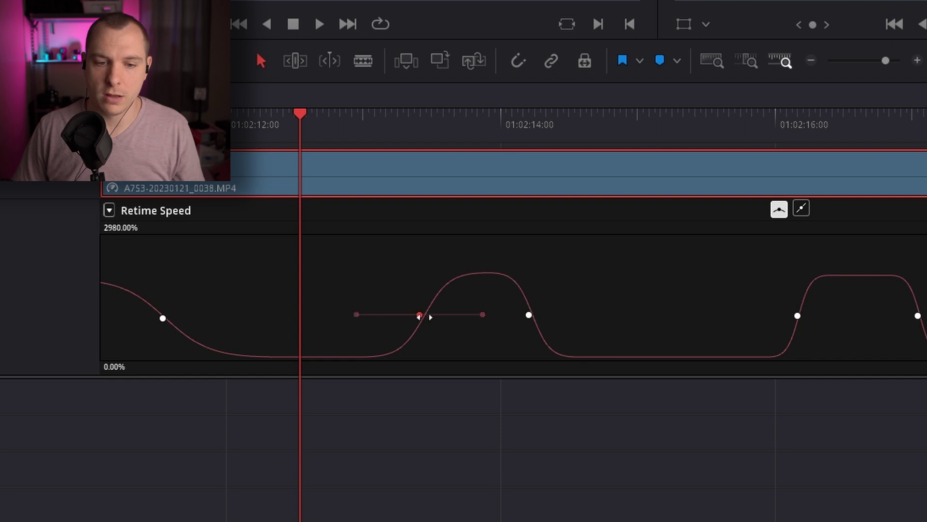
pyautogui.moveTo(357, 314); pyautogui.dragTo(378, 311)
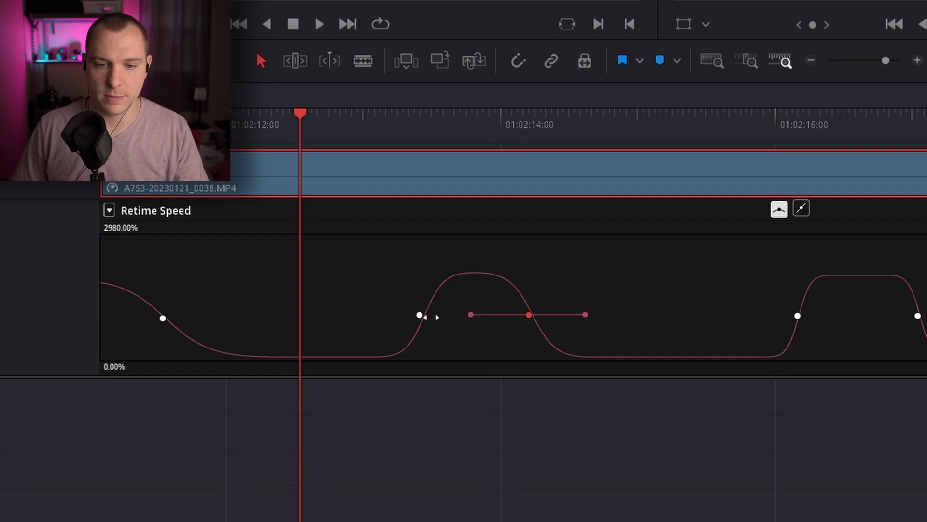
pyautogui.click(798, 316)
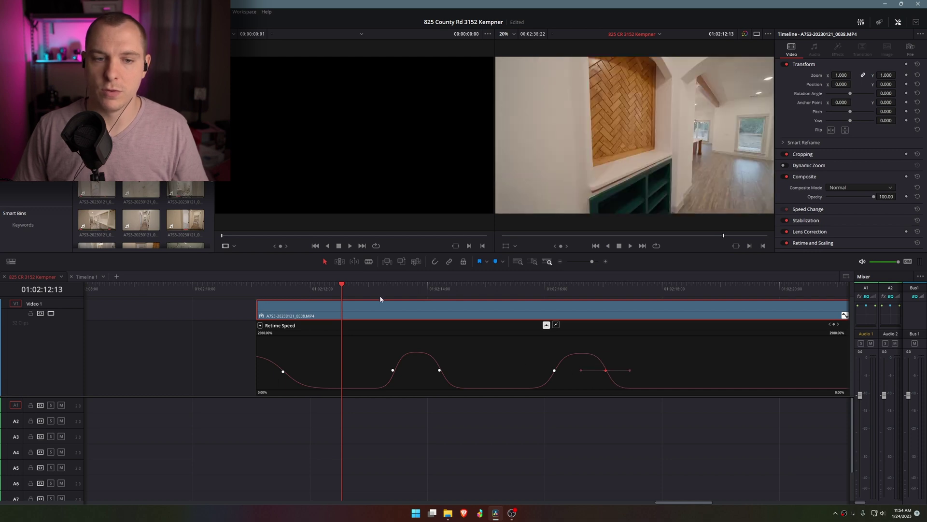
# - Play the retimed clip from just before its start and stop near 01:02:14:16
pyautogui.click(244, 285)
pyautogui.press('space')
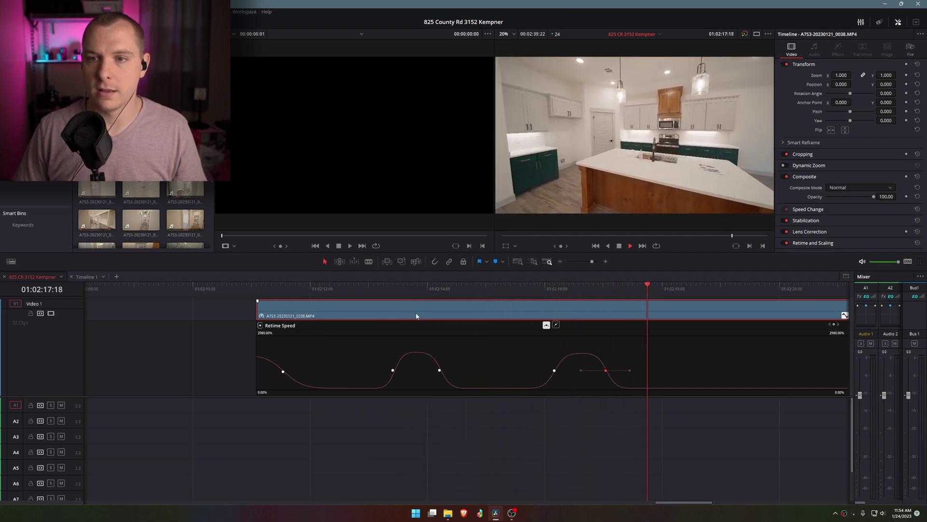
pyautogui.click(465, 290)
pyautogui.hotkey('ctrl', '-')
pyautogui.hotkey('ctrl', '-')
pyautogui.hotkey('ctrl', '-')
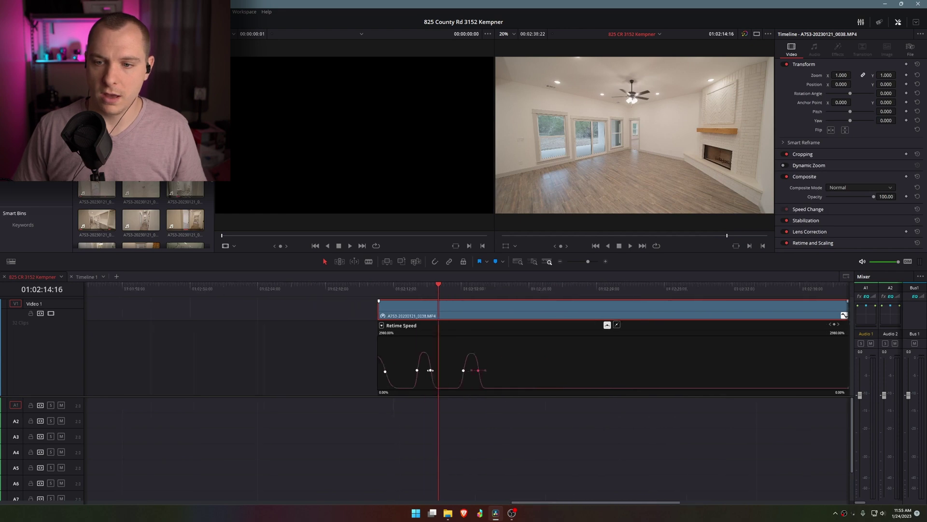
# - Close the Retime Speed curve and return the playhead to the clip's first frame
pyautogui.hotkey('ctrl', '-')
pyautogui.click(716, 316)
pyautogui.hotkey('ctrl', '+')
pyautogui.hotkey('ctrl', '+')
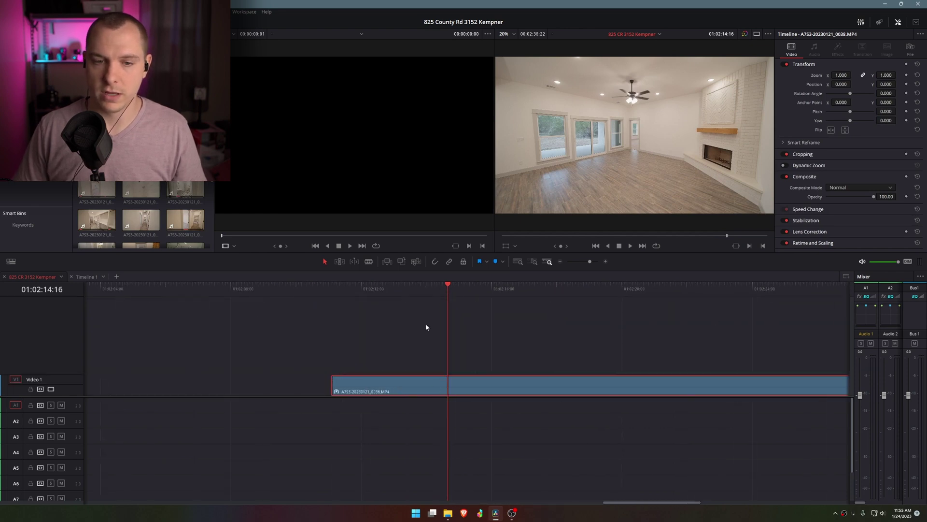
pyautogui.press('Up')
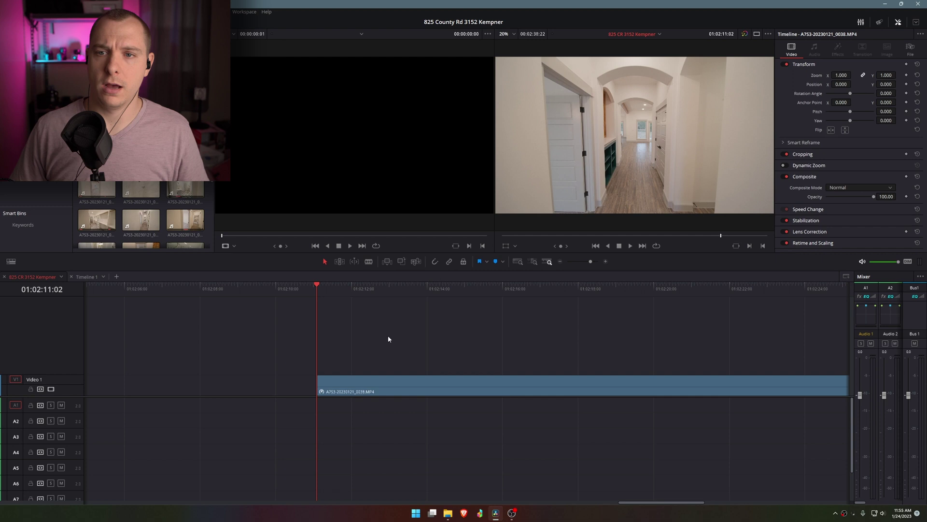
pyautogui.scroll(2, 433, 307)
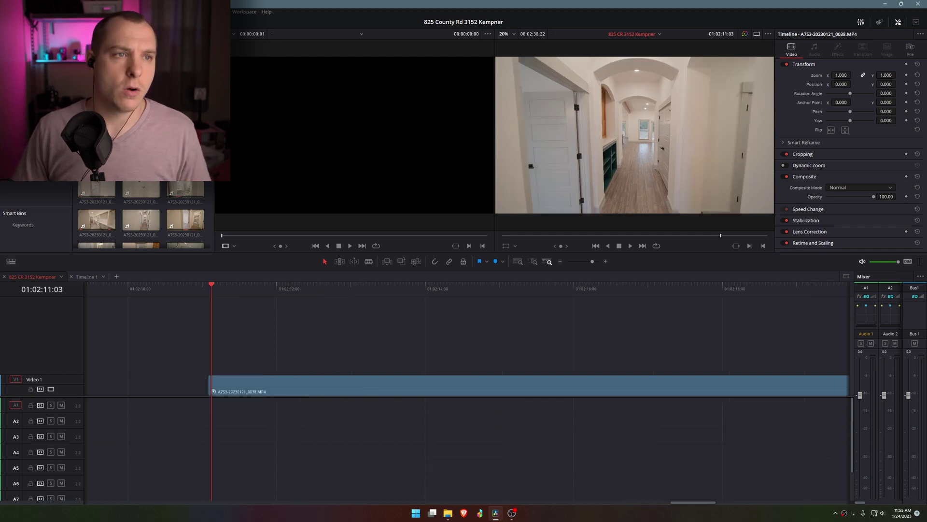
# - Drag Zoom Blur from the Open FX Resolve FX Blur library onto the hallway clip
pyautogui.click(49, 22)
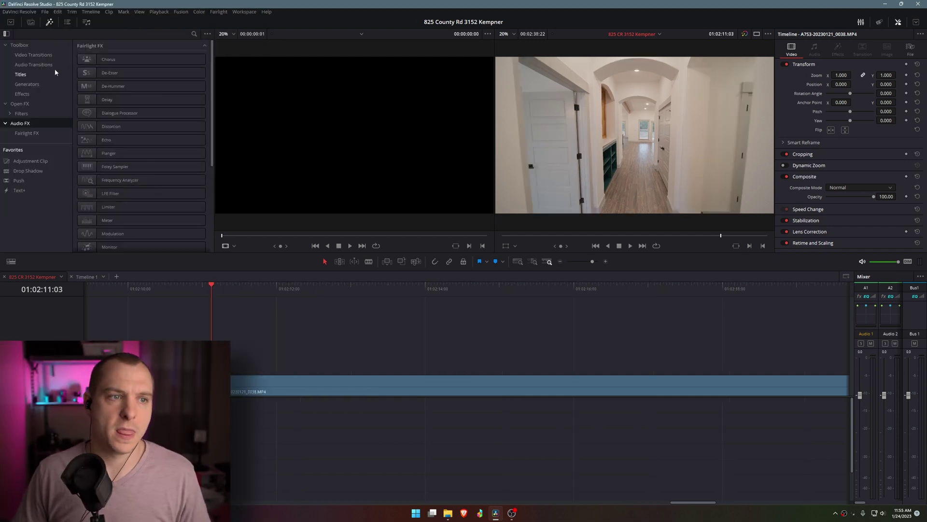
pyautogui.click(30, 106)
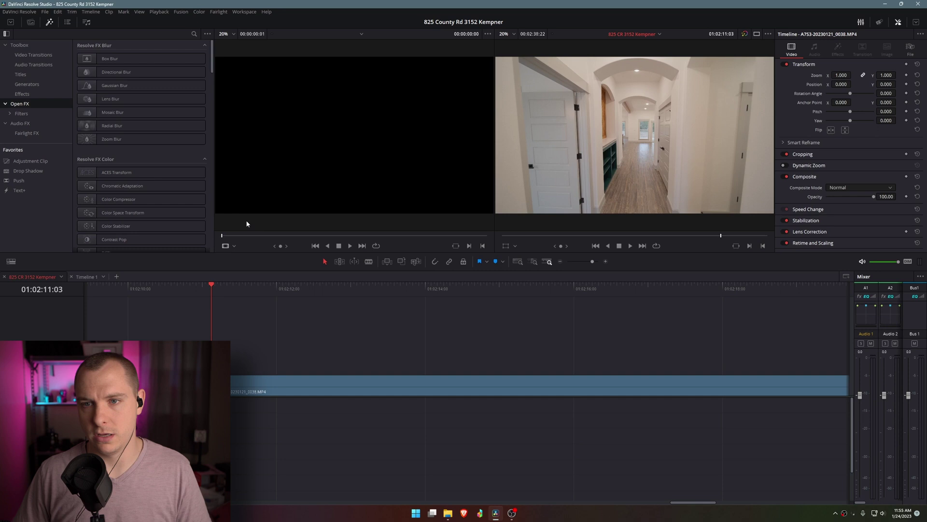
pyautogui.press('space')
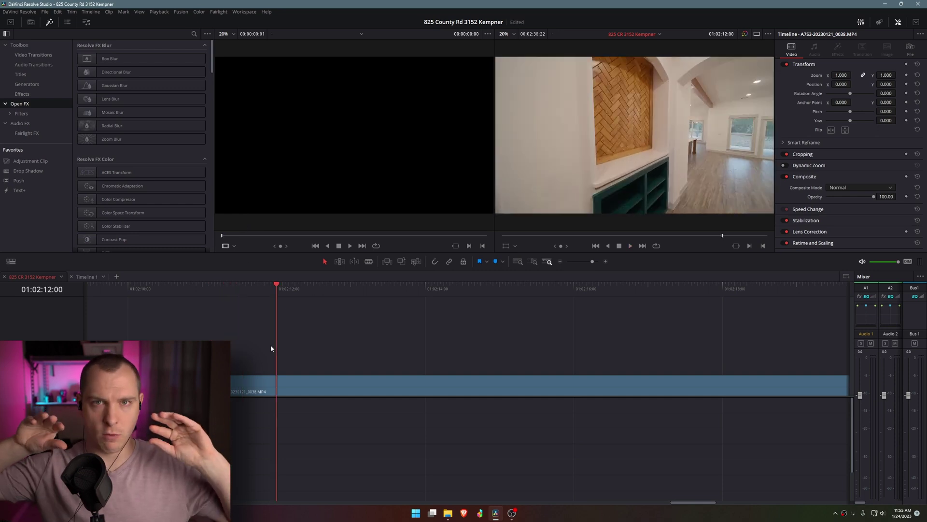
pyautogui.click(212, 306)
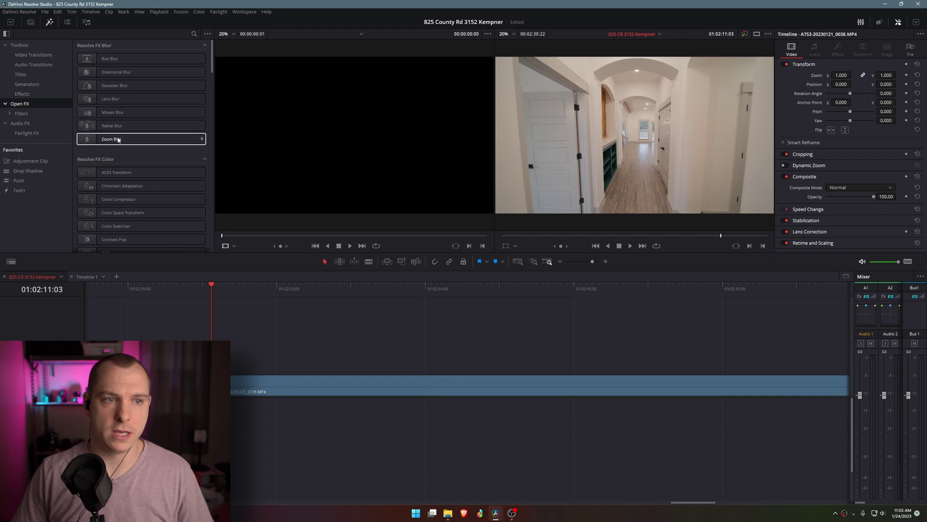
pyautogui.moveTo(118, 140); pyautogui.dragTo(280, 384)
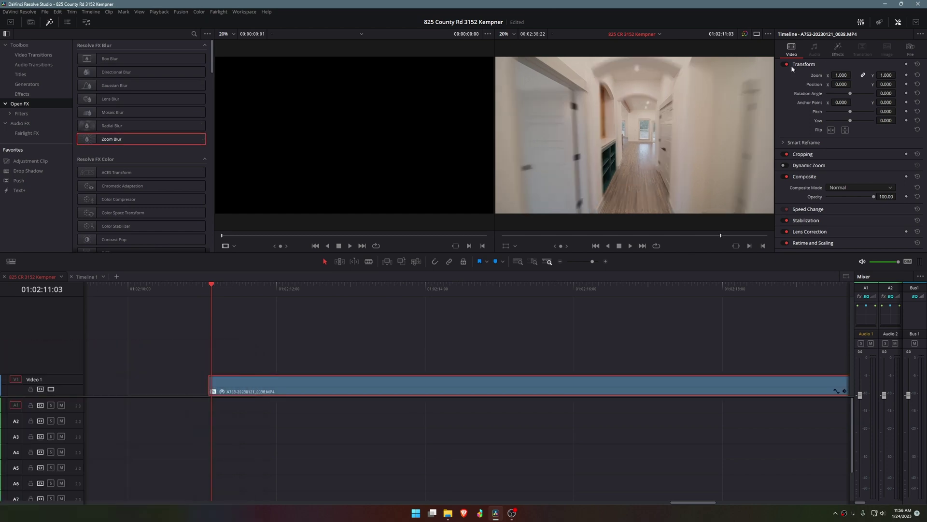
# - Keyframe the Zoom Blur's Zoom Amount on the clip's first frame at about 0.323
pyautogui.click(837, 48)
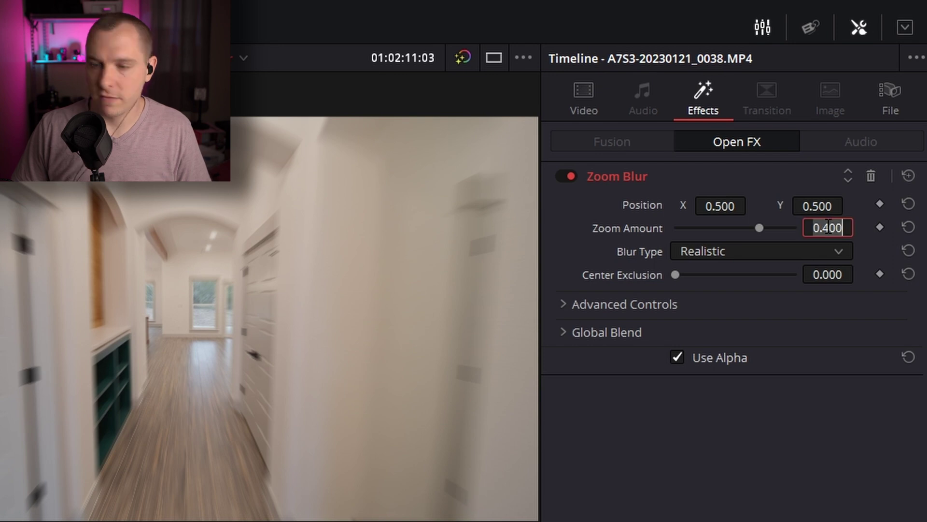
pyautogui.write('0')
pyautogui.press('Return')
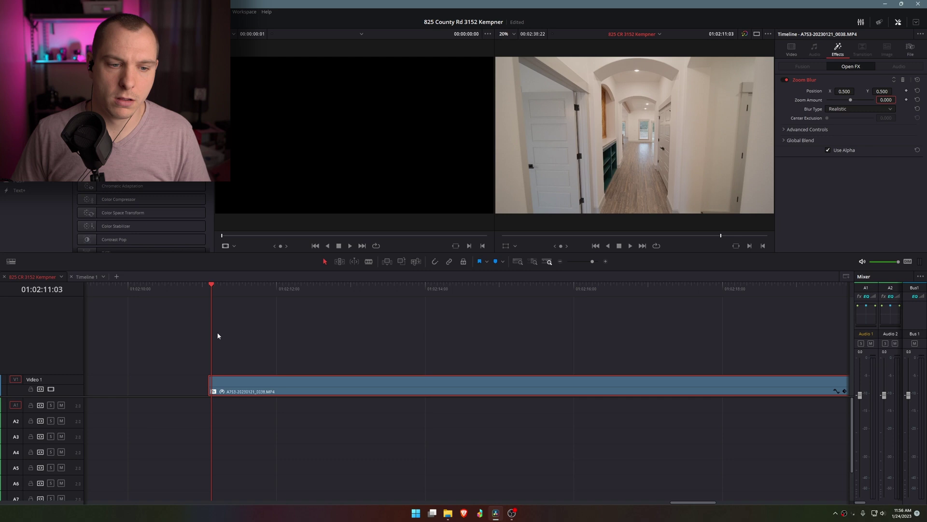
pyautogui.press('Left')
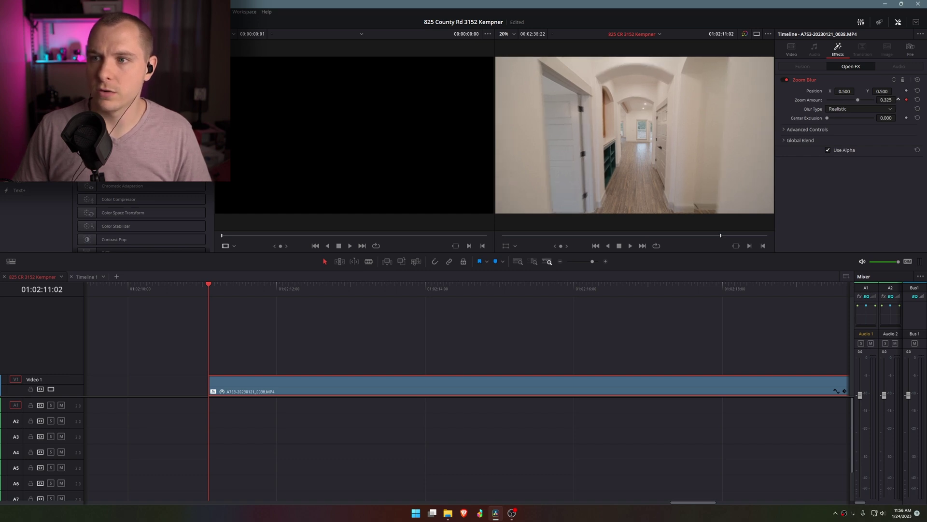
pyautogui.scroll(-5, 287, 338)
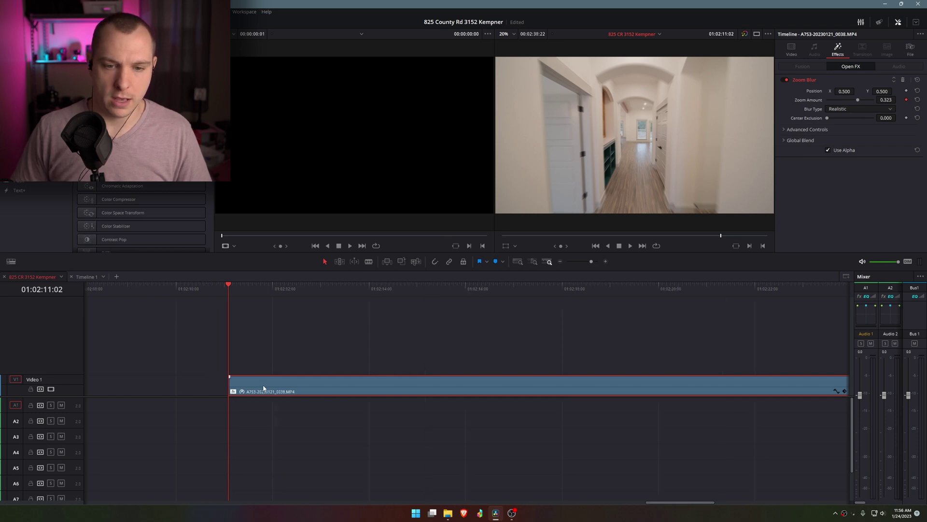
# - Add a Zoom Amount keyframe of 0 at 01:02:11:16 and scrub back to check the fade
pyautogui.click(346, 391)
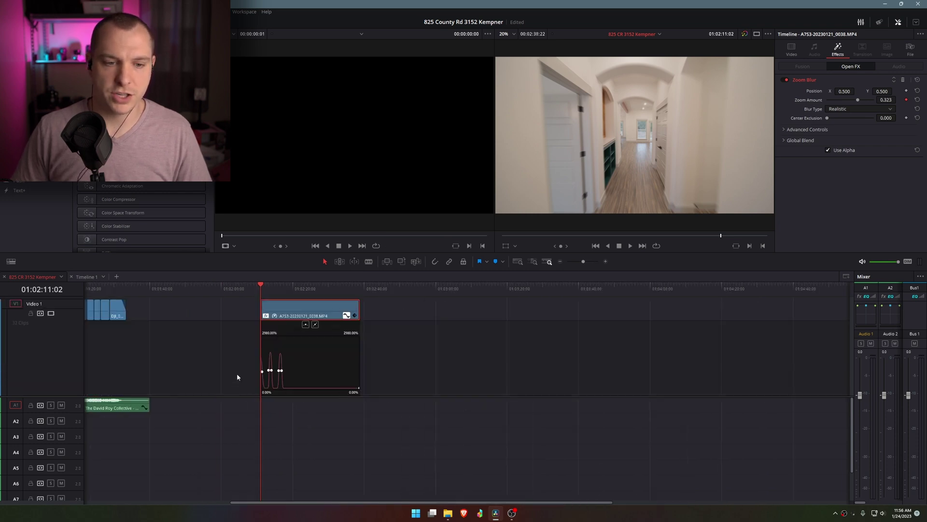
pyautogui.scroll(5, 237, 373)
pyautogui.scroll(1, 194, 355)
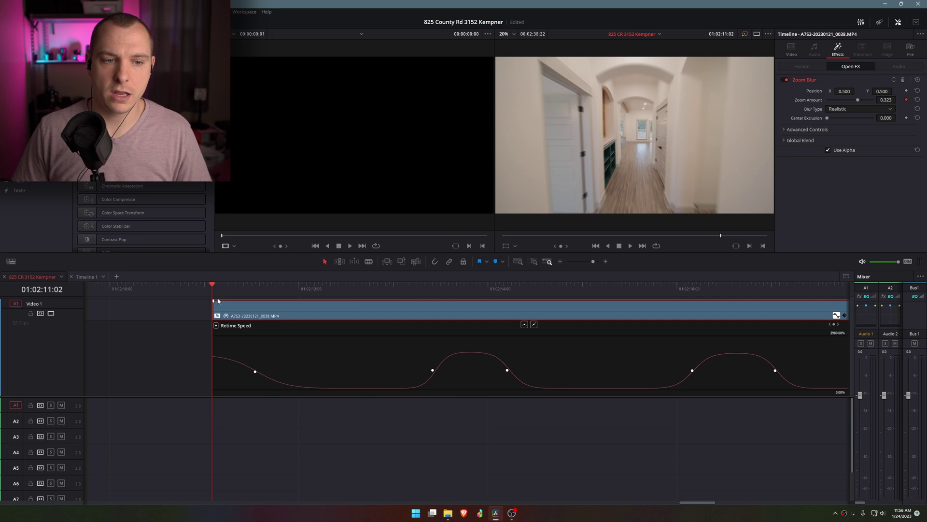
pyautogui.moveTo(215, 286); pyautogui.dragTo(269, 293)
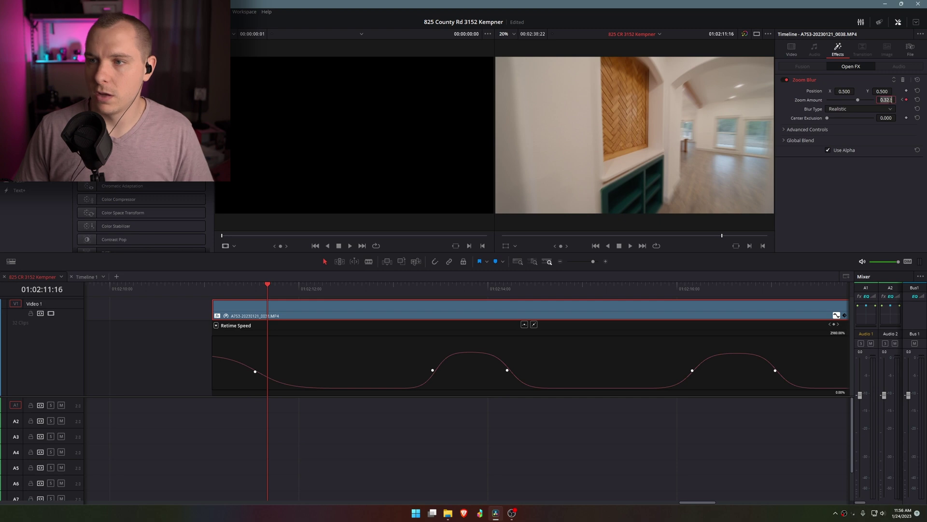
pyautogui.write('0')
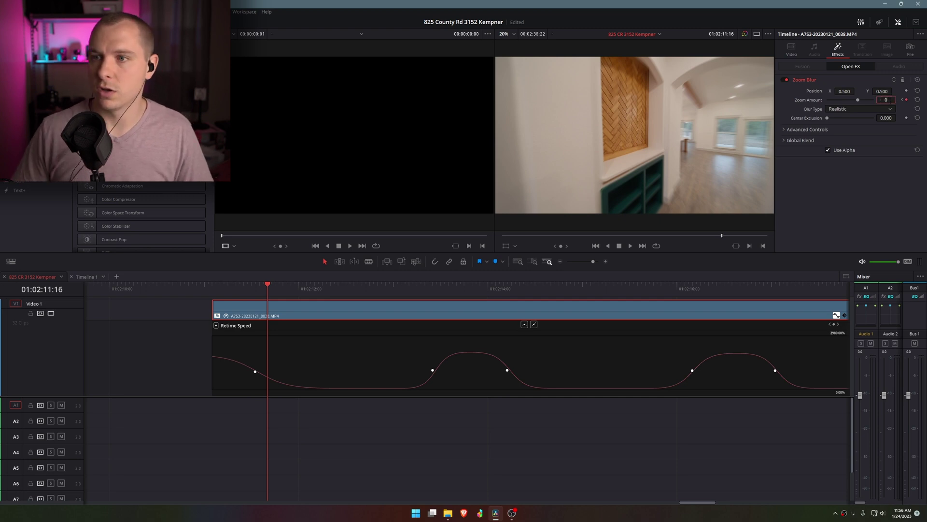
pyautogui.press('Return')
pyautogui.moveTo(213, 284); pyautogui.dragTo(457, 307)
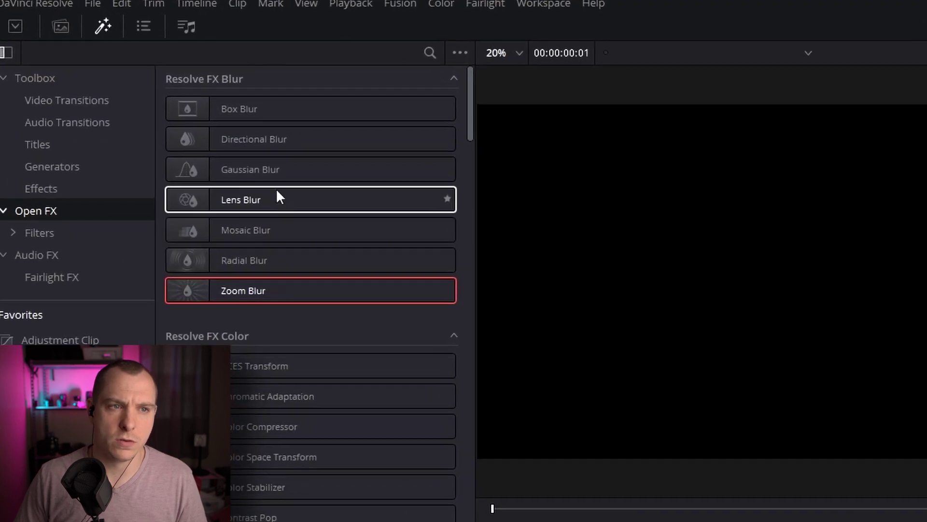
# - Add Directional Blur to the hallway clip and expand its settings in the Inspector
pyautogui.moveTo(282, 139); pyautogui.dragTo(926, 521)
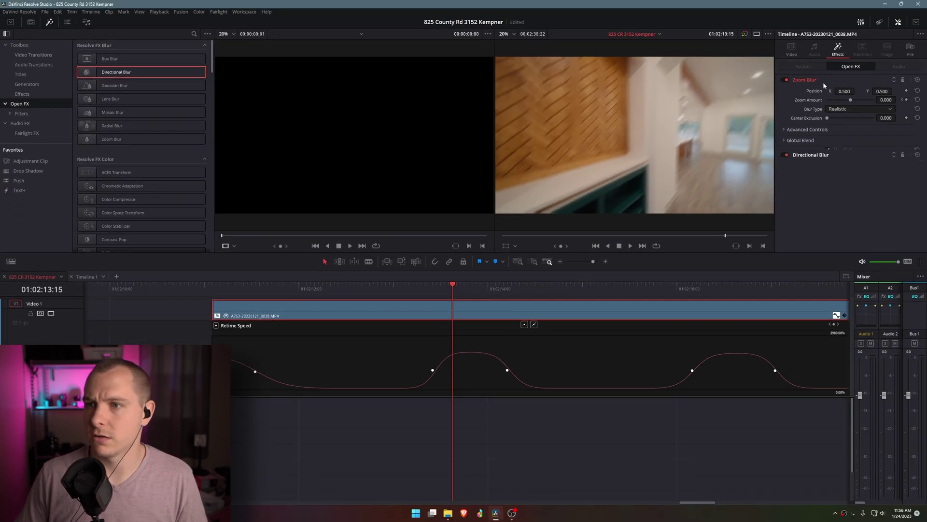
pyautogui.click(823, 80)
pyautogui.click(821, 91)
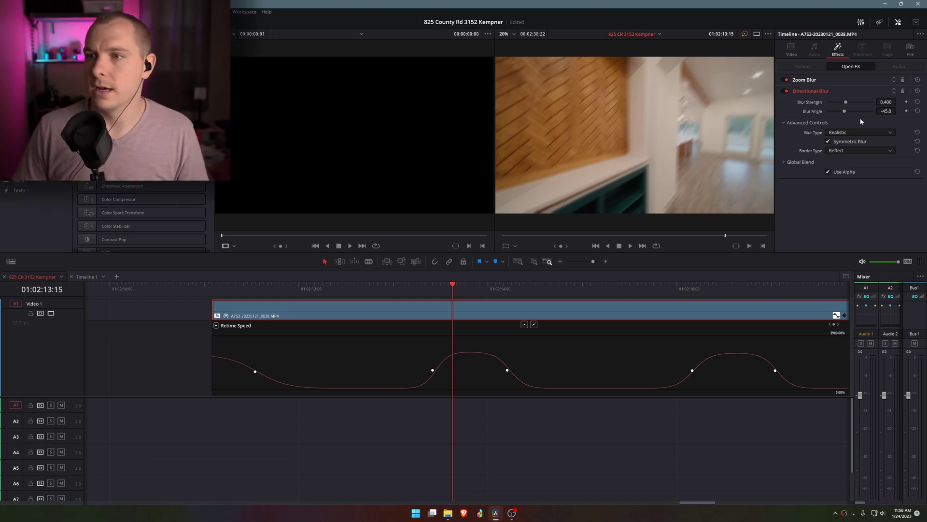
# - Set the Directional Blur angle to 180 and Blur Strength to 0
pyautogui.click(887, 111)
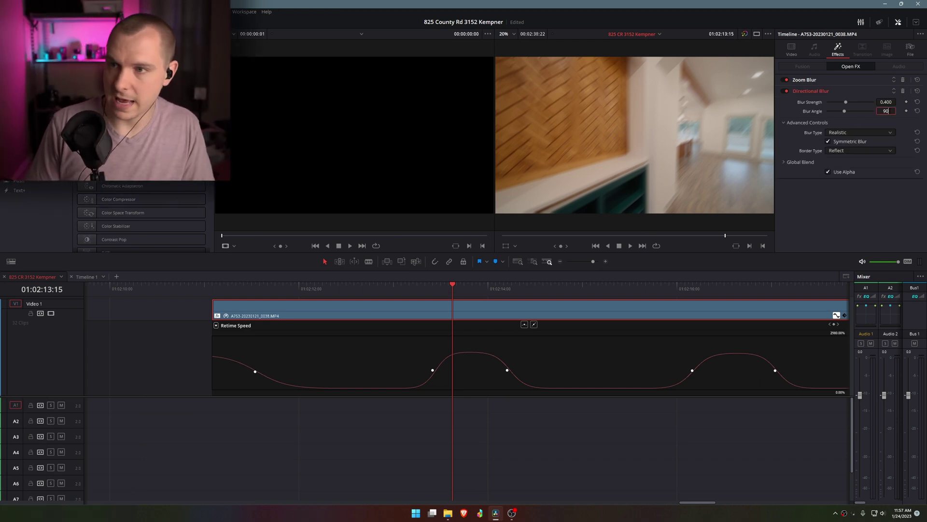
pyautogui.write('90')
pyautogui.press('Return')
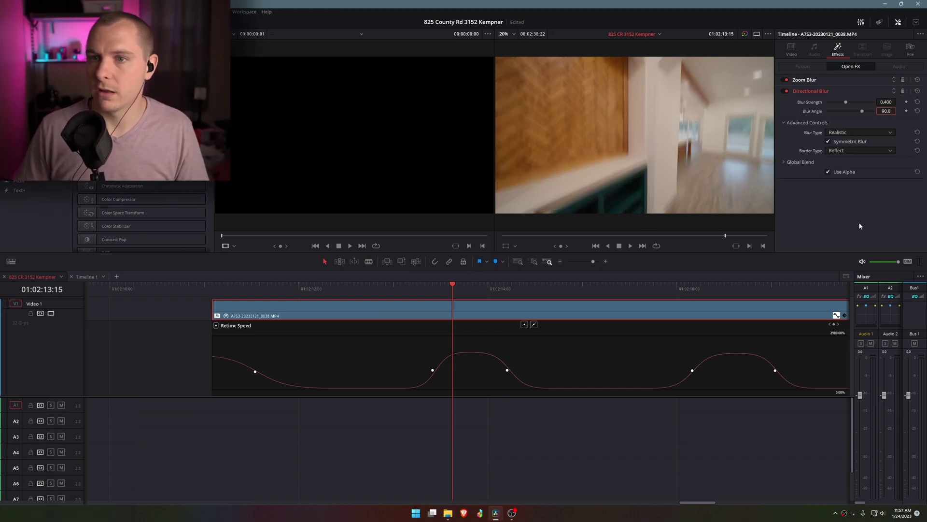
pyautogui.click(887, 111)
pyautogui.write('180')
pyautogui.press('Return')
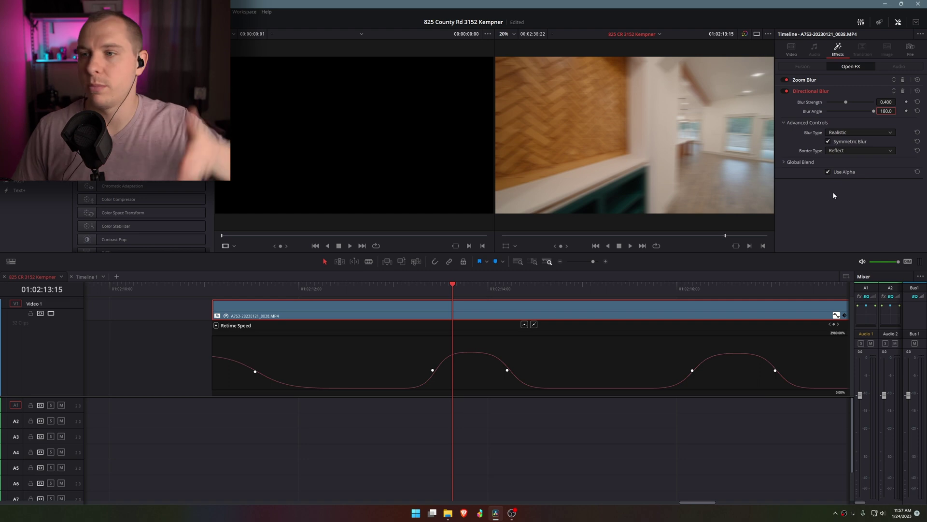
pyautogui.click(886, 102)
pyautogui.write('0')
pyautogui.press('Return')
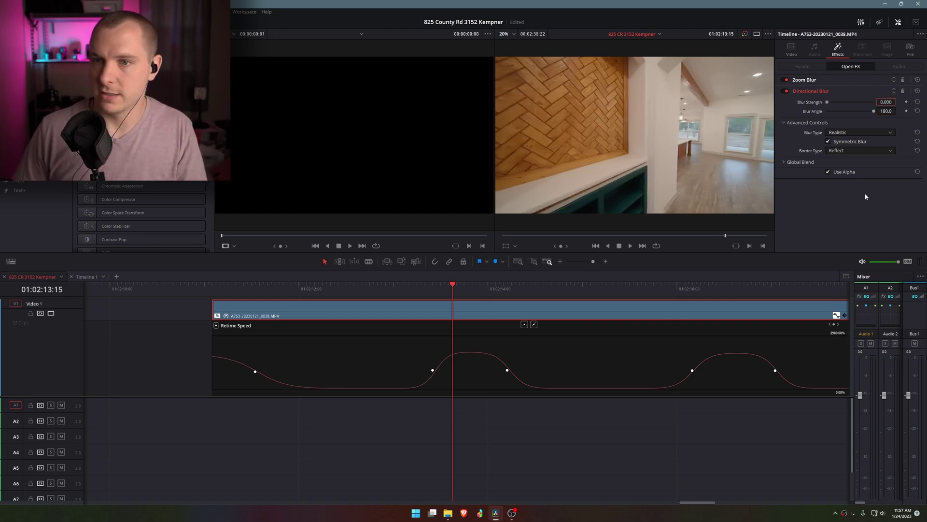
# - Scrub through the middle speed ramp to find where it speeds up
pyautogui.moveTo(446, 287); pyautogui.dragTo(410, 291)
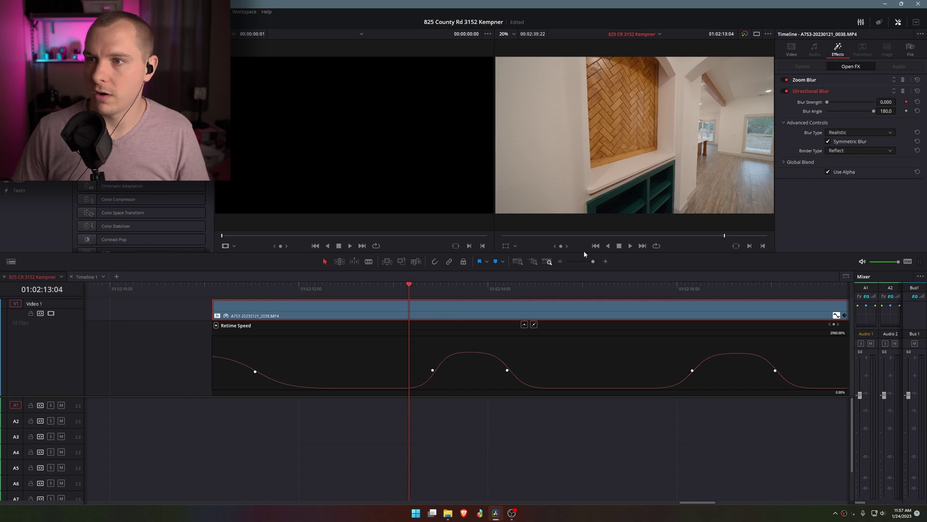
pyautogui.moveTo(414, 285); pyautogui.dragTo(446, 299)
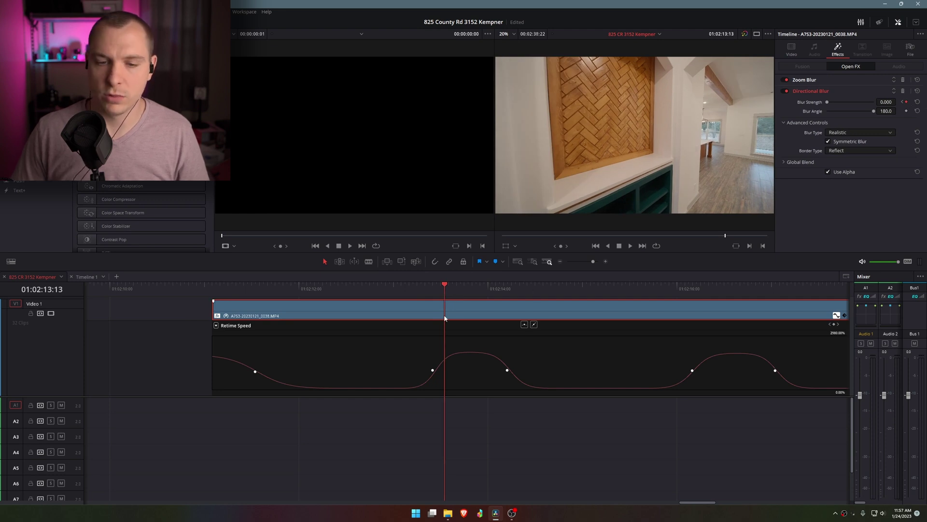
pyautogui.moveTo(448, 289); pyautogui.dragTo(461, 288)
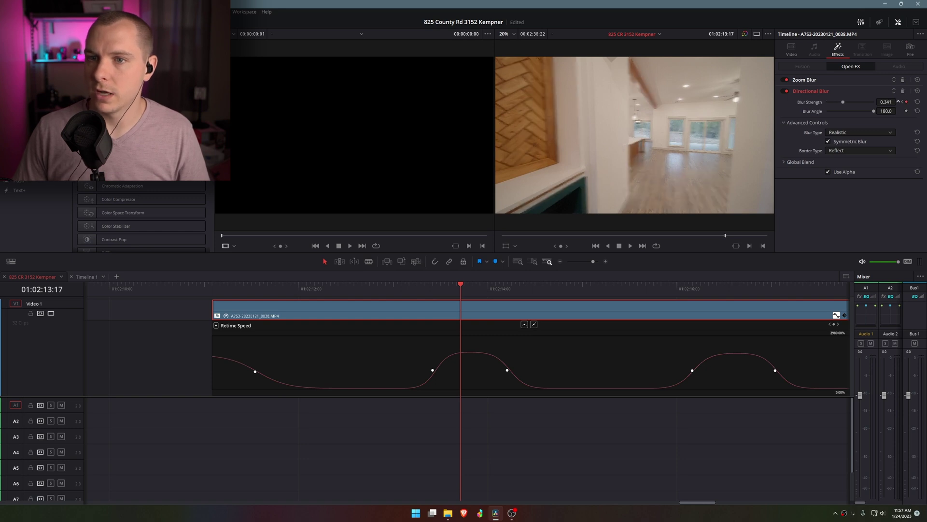
pyautogui.moveTo(459, 286); pyautogui.dragTo(487, 292)
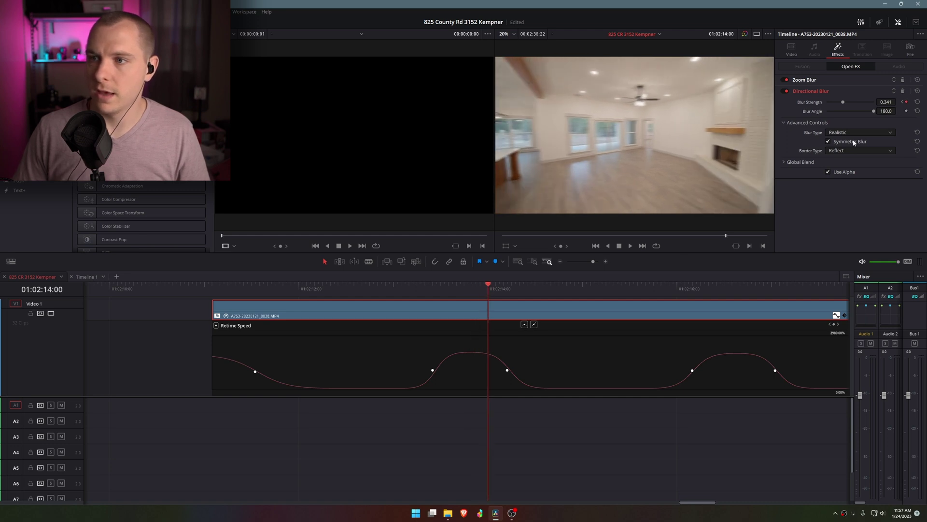
# - Keyframe Blur Strength at 0.123 near 01:02:14:03, drop it to 0, and play back
pyautogui.moveTo(495, 298); pyautogui.dragTo(499, 296)
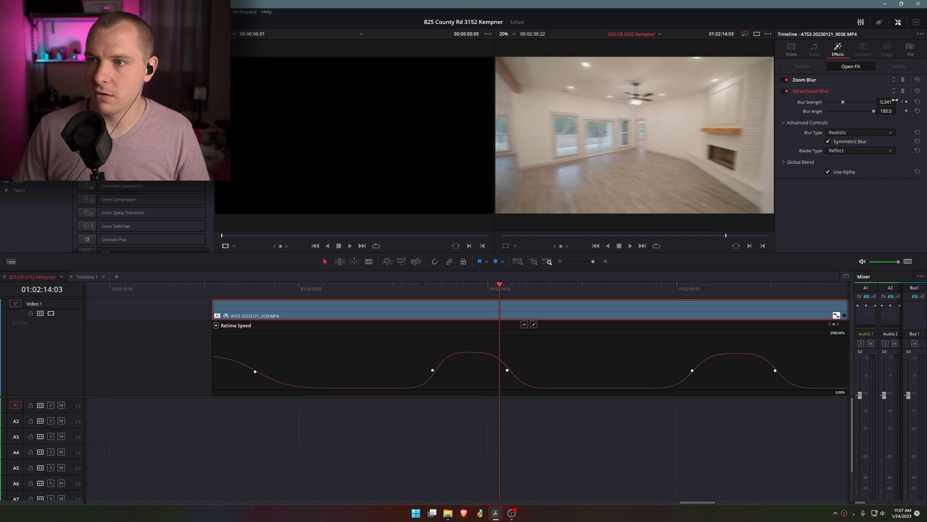
pyautogui.write('0.123')
pyautogui.press('Return')
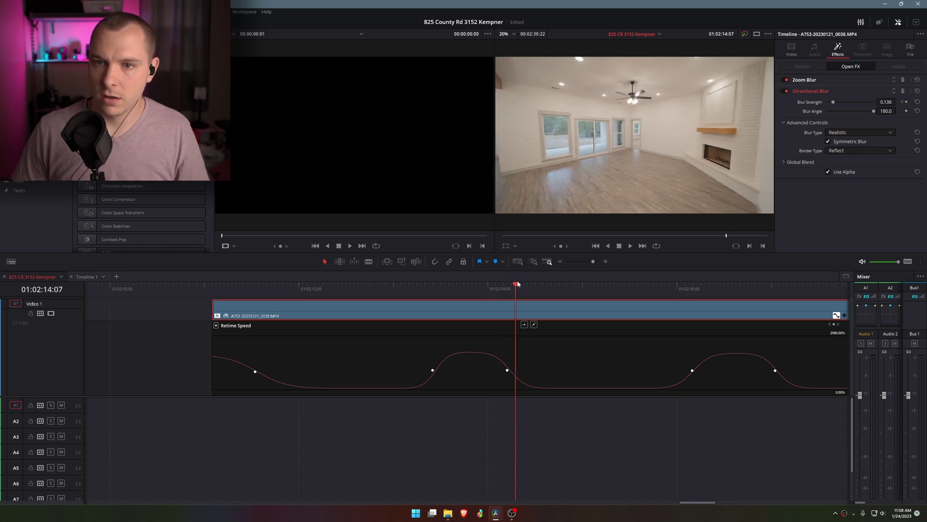
pyautogui.moveTo(883, 102); pyautogui.dragTo(860, 102)
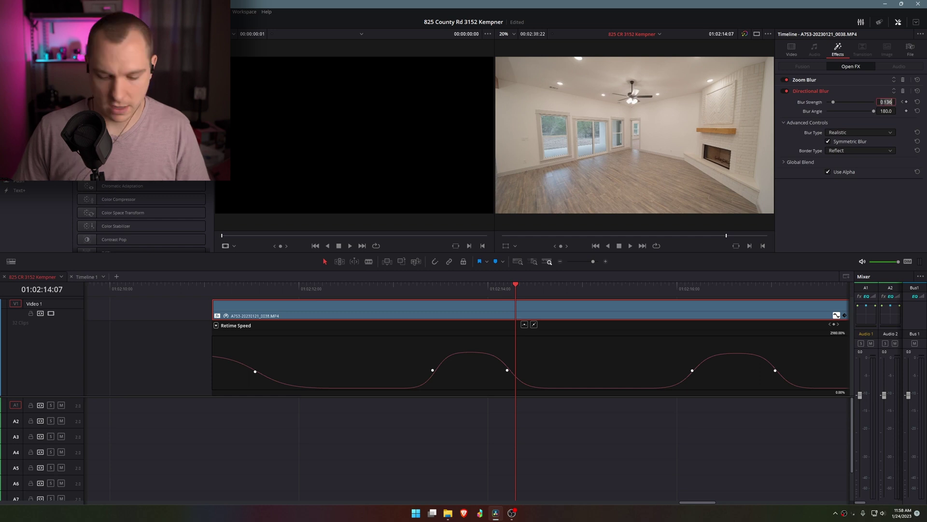
pyautogui.moveTo(517, 297); pyautogui.dragTo(694, 309)
pyautogui.press('space')
pyautogui.press('space')
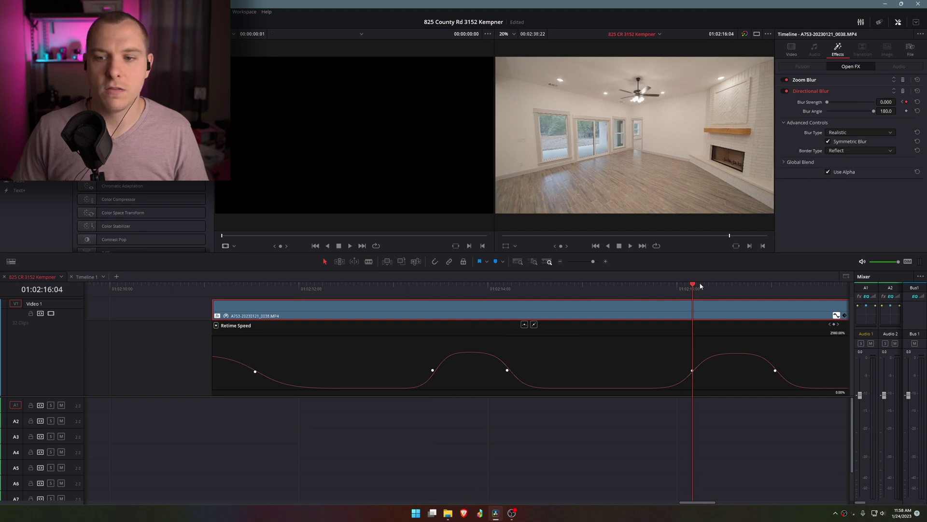
# - Raise Blur Strength at 01:02:16:10, lower and keyframe it at 01:02:16:16, then play back
pyautogui.moveTo(694, 287); pyautogui.dragTo(717, 288)
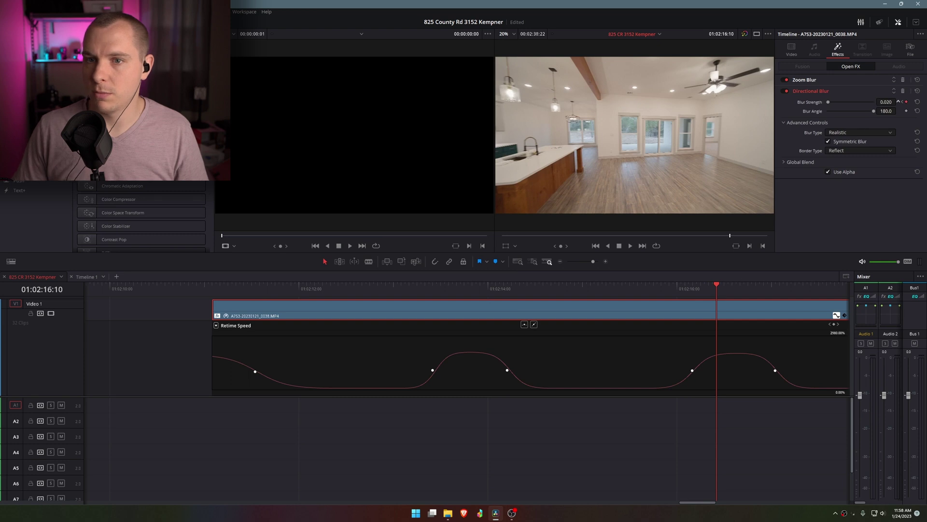
pyautogui.moveTo(834, 102); pyautogui.dragTo(845, 102)
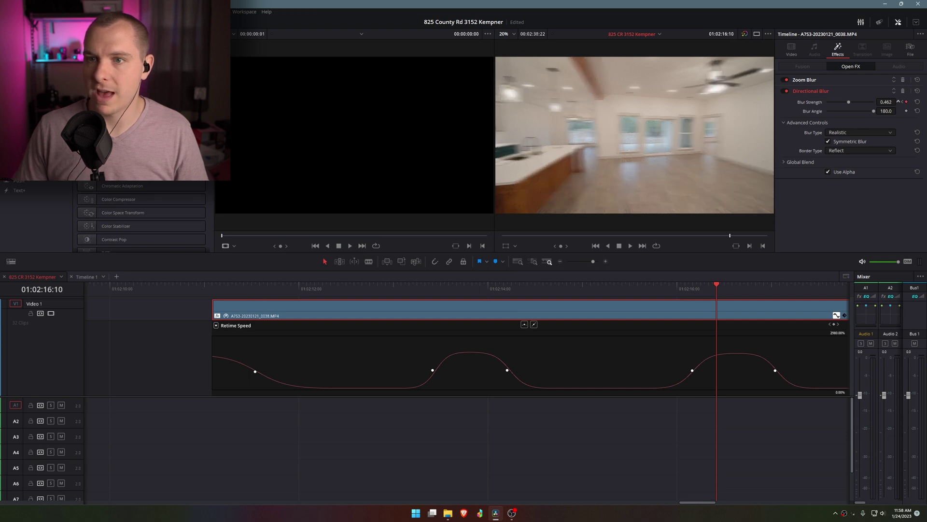
pyautogui.moveTo(719, 286); pyautogui.dragTo(732, 290)
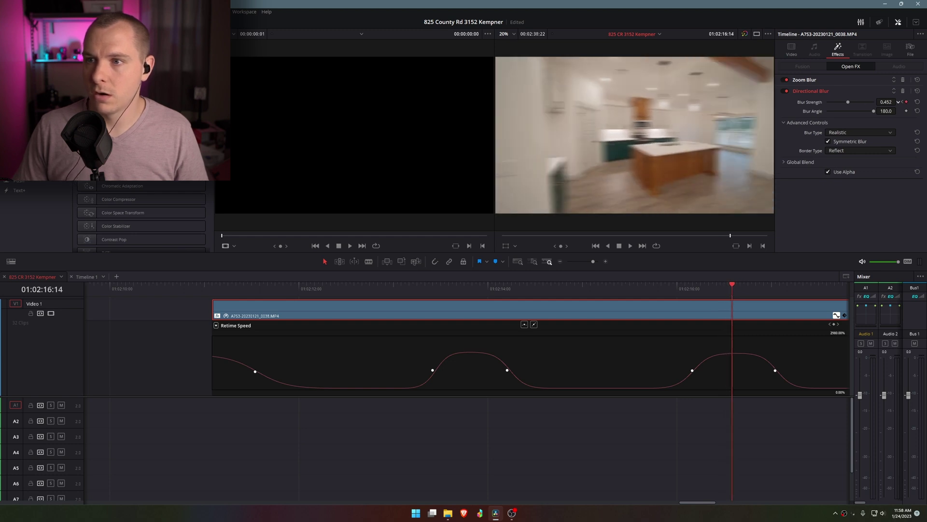
pyautogui.click(740, 284)
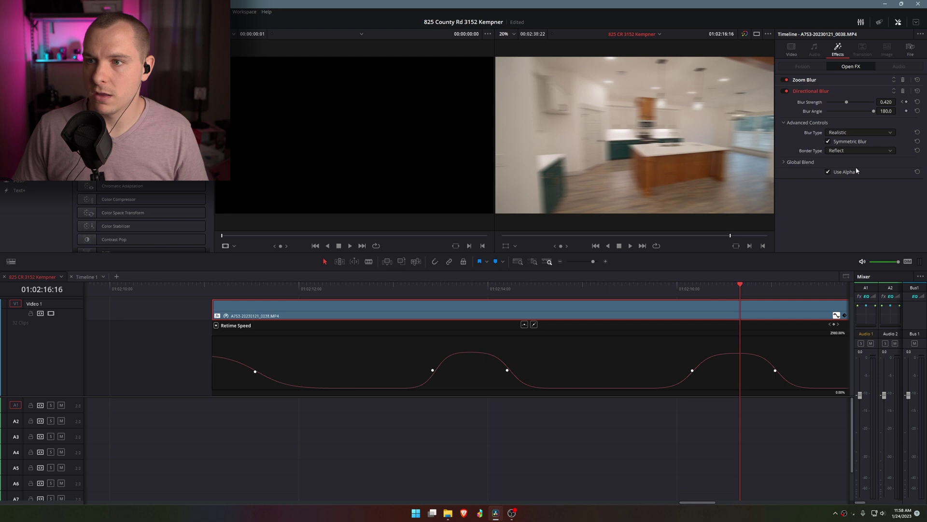
pyautogui.moveTo(886, 103); pyautogui.dragTo(865, 102)
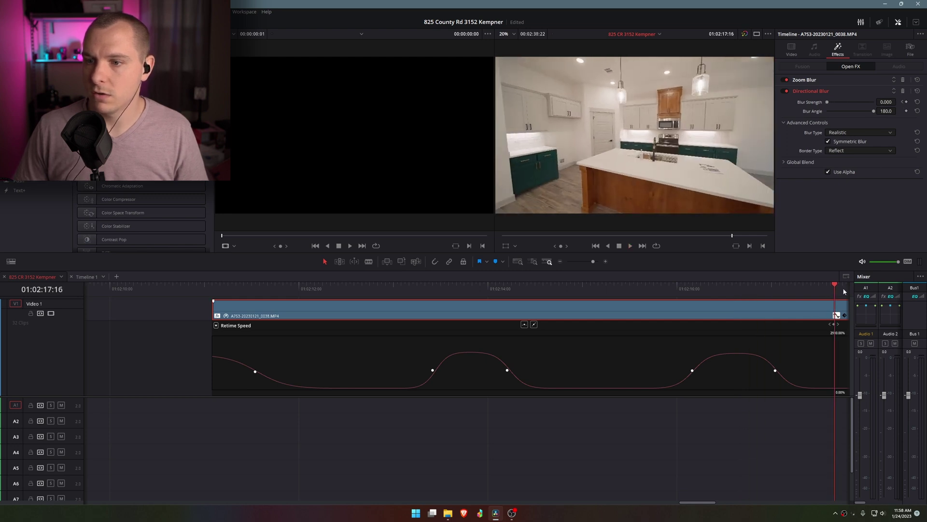
pyautogui.click(904, 102)
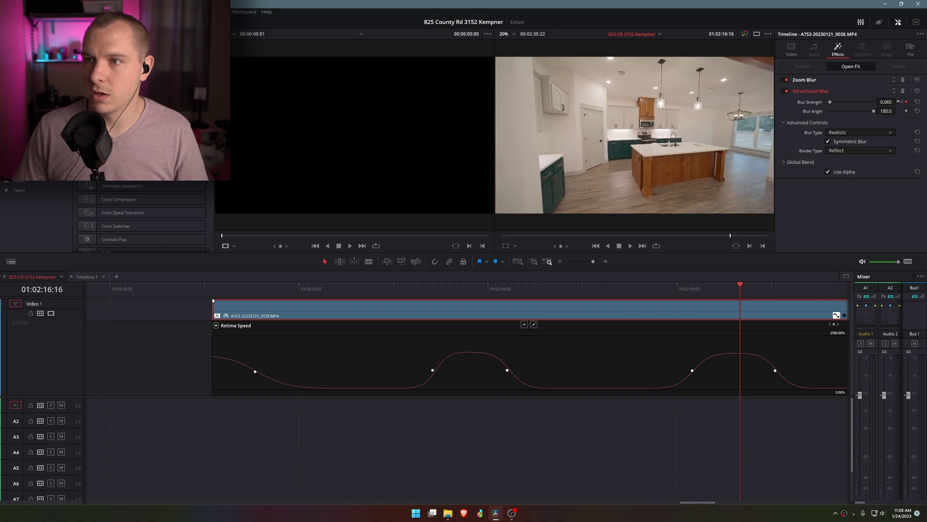
pyautogui.press('space')
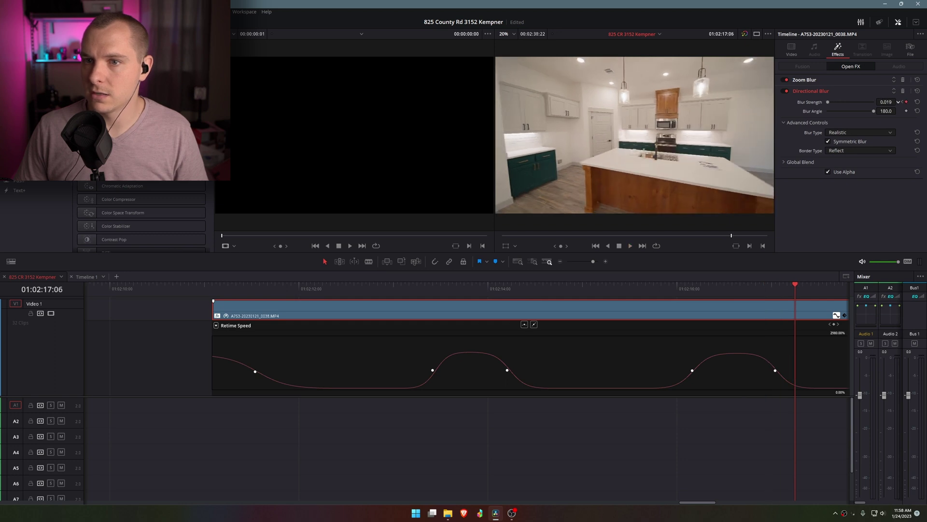
# - Replay the ramp from 01:02:16:09, then from 01:02:15:16 in the living room into the kitchen
pyautogui.moveTo(664, 290); pyautogui.dragTo(631, 290)
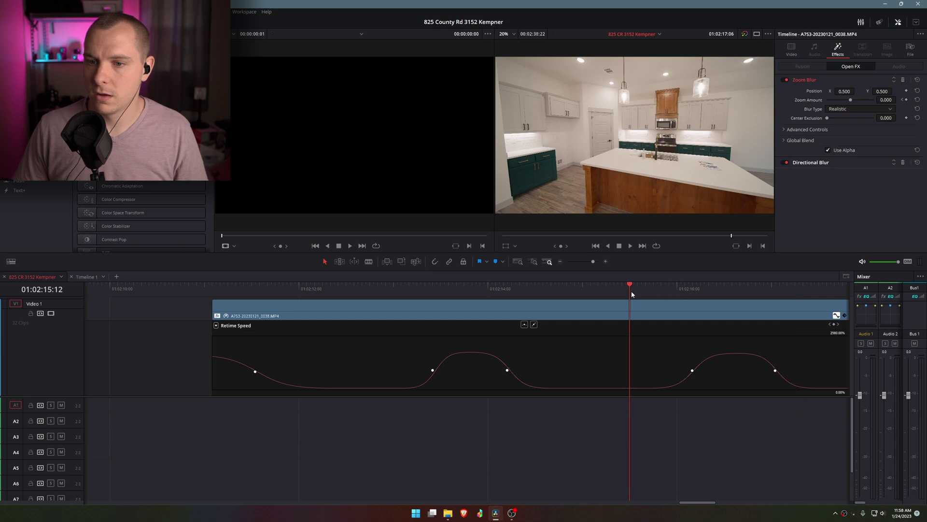
pyautogui.press('space')
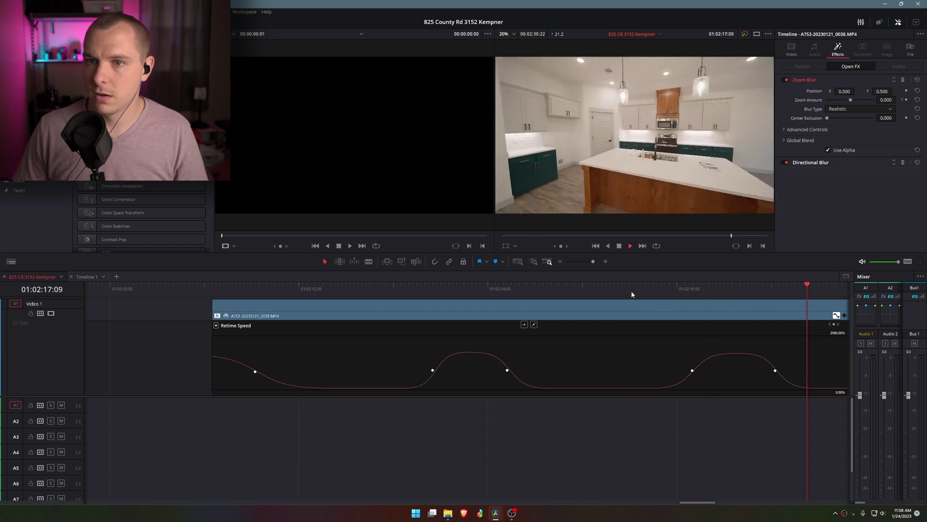
pyautogui.press('space')
pyautogui.scroll(-1, 575, 377)
pyautogui.scroll(-1, 661, 370)
pyautogui.scroll(2, 661, 370)
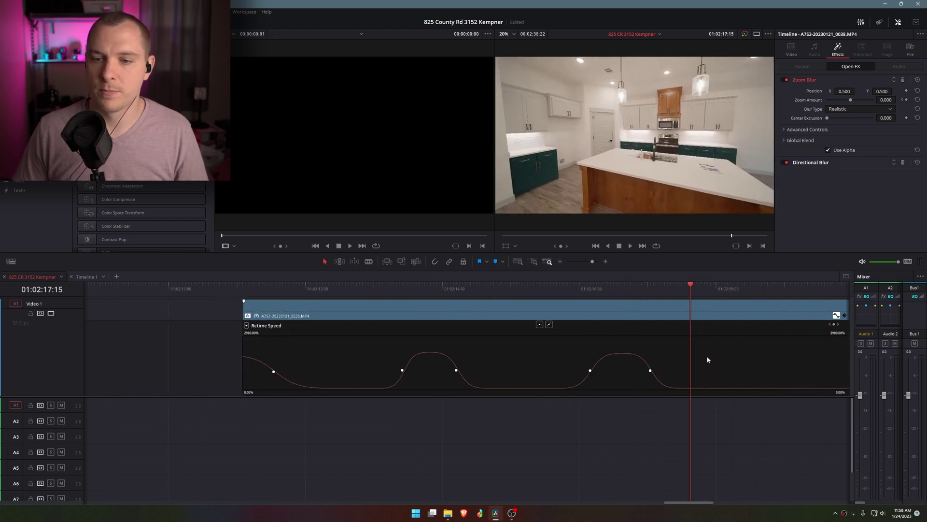
pyautogui.moveTo(544, 290); pyautogui.dragTo(530, 291)
pyautogui.press('space')
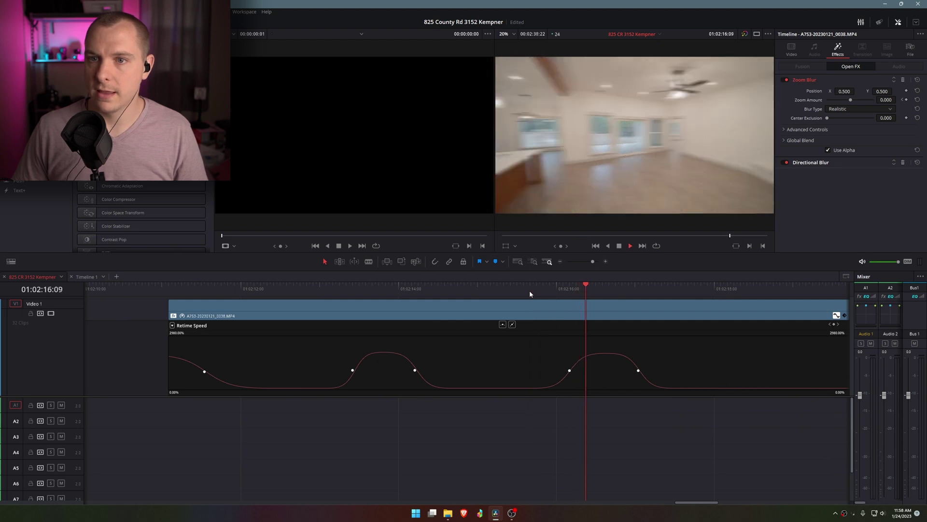
pyautogui.press('space')
# - Hide the Effects Library, enlarge the viewers, and play the clip from its start
pyautogui.click(63, 23)
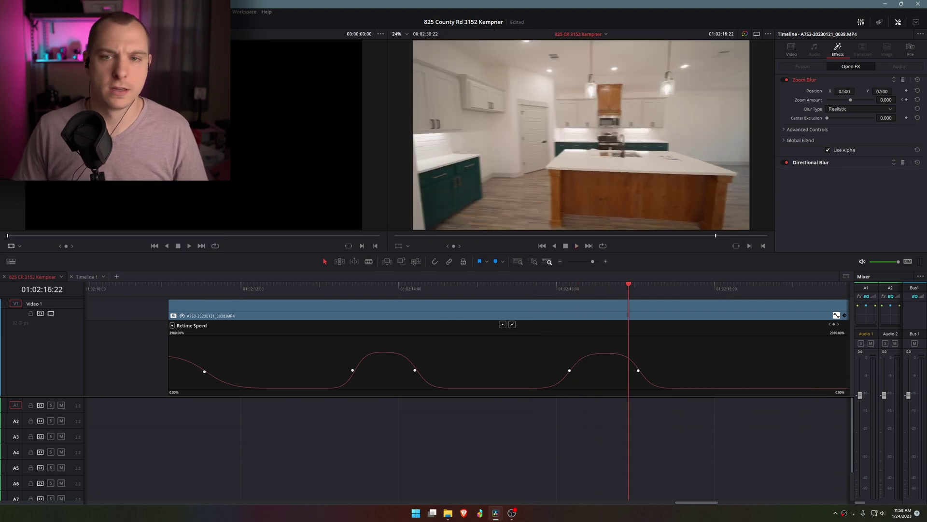
pyautogui.moveTo(448, 251); pyautogui.dragTo(447, 305)
pyautogui.scroll(-2, 483, 411)
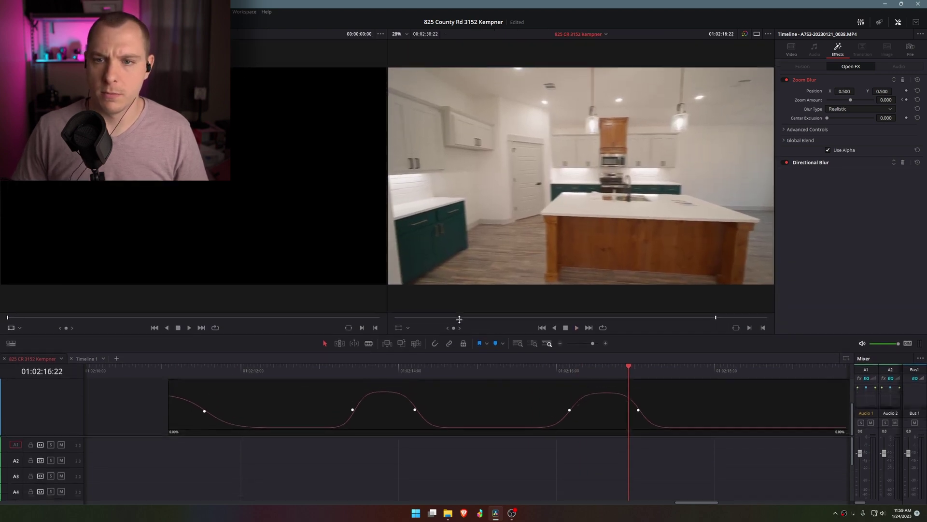
pyautogui.moveTo(618, 341); pyautogui.dragTo(540, 343)
pyautogui.press('space')
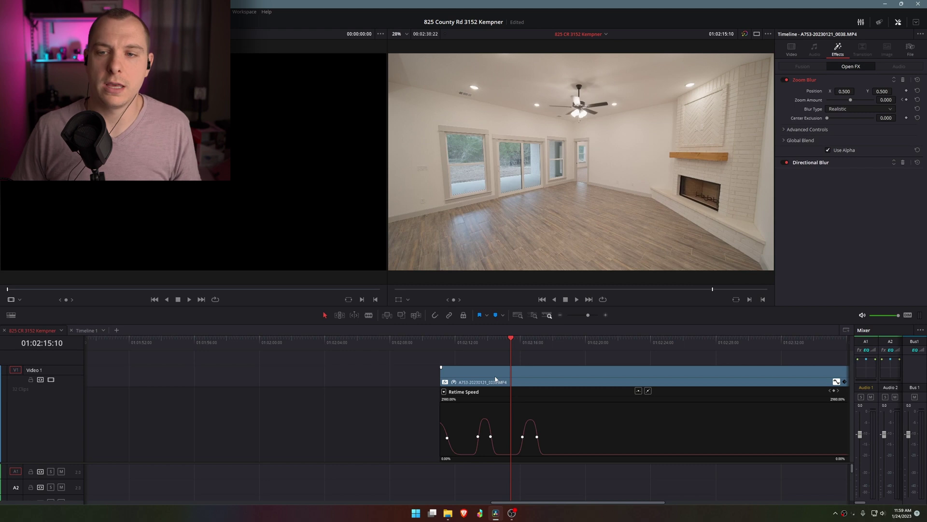
pyautogui.press('Up')
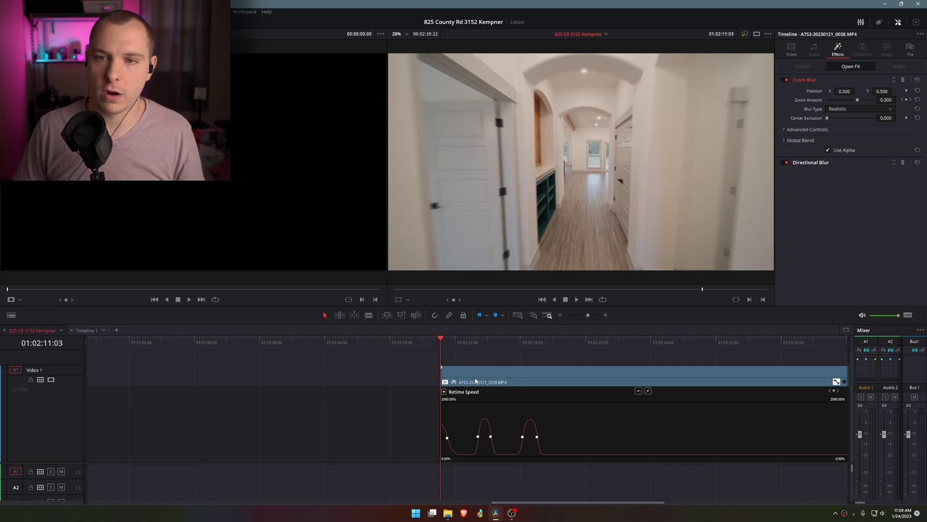
pyautogui.scroll(3, 476, 369)
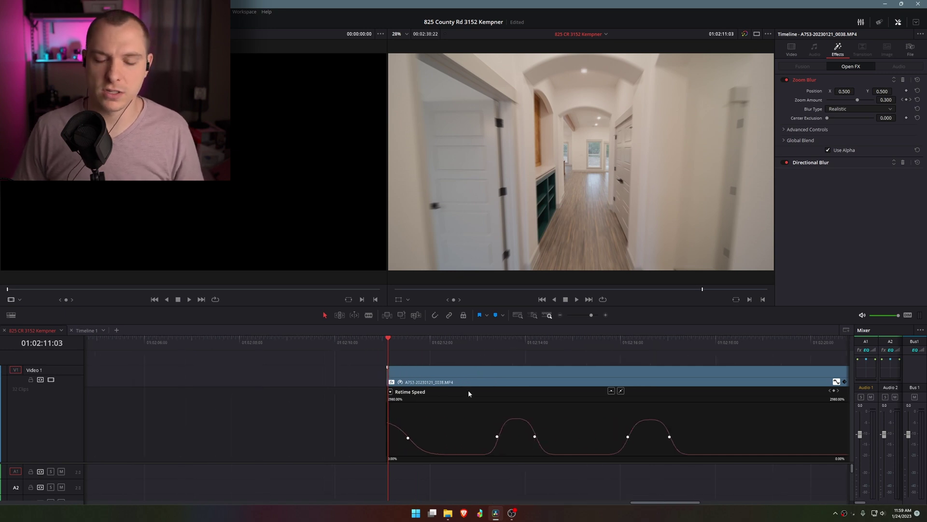
pyautogui.press('space')
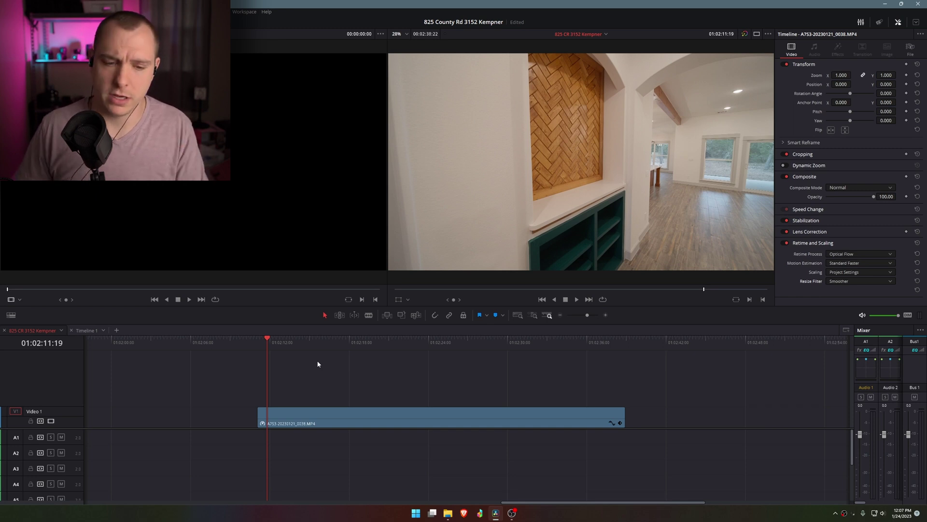
# - Render the walkthrough clip in place as MP4/H.264 into the Videos folder
pyautogui.rightClick(372, 417)
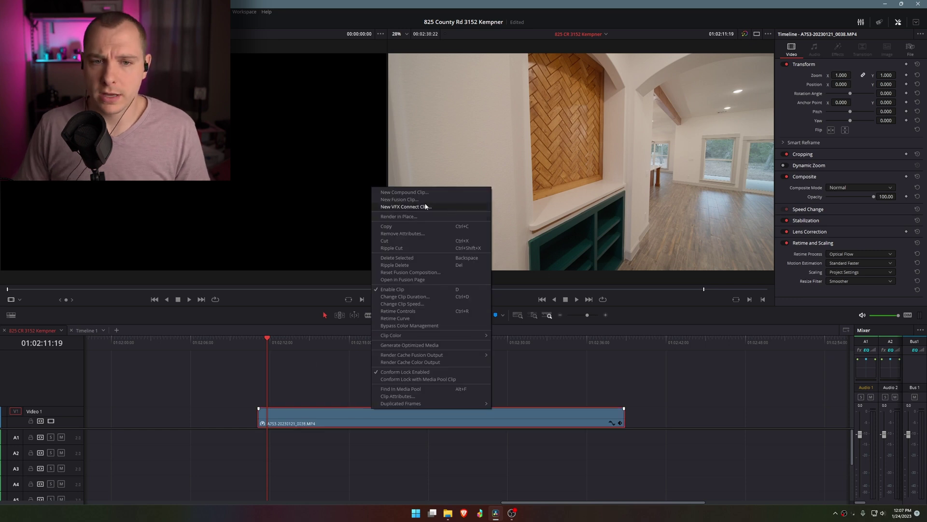
pyautogui.click(407, 216)
pyautogui.click(463, 201)
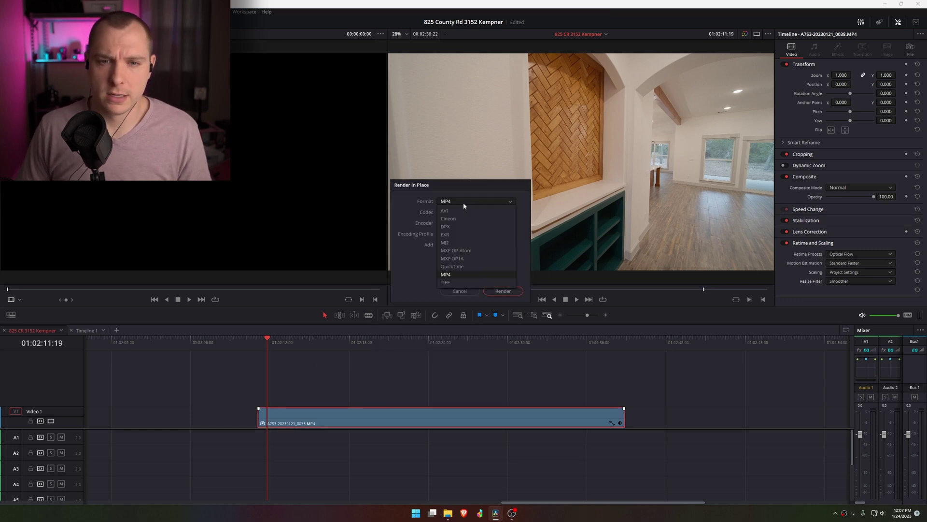
pyautogui.click(478, 242)
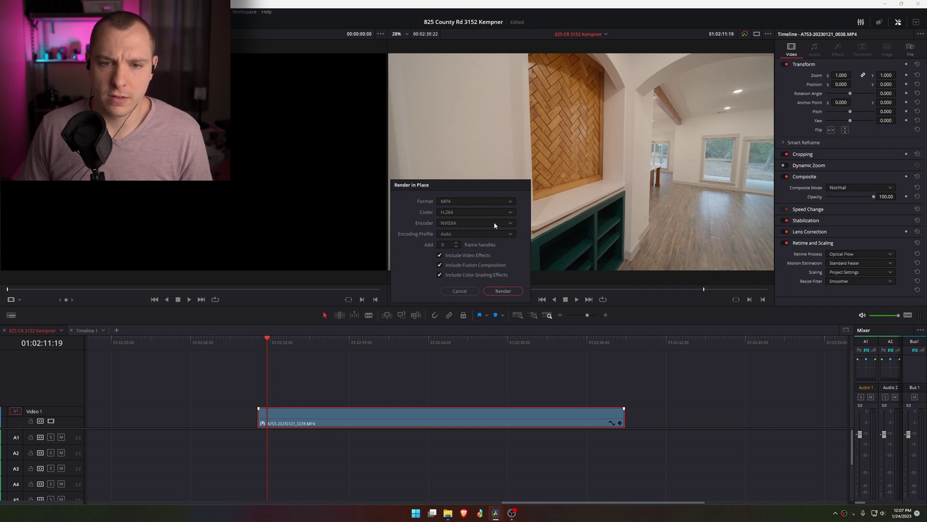
pyautogui.click(503, 291)
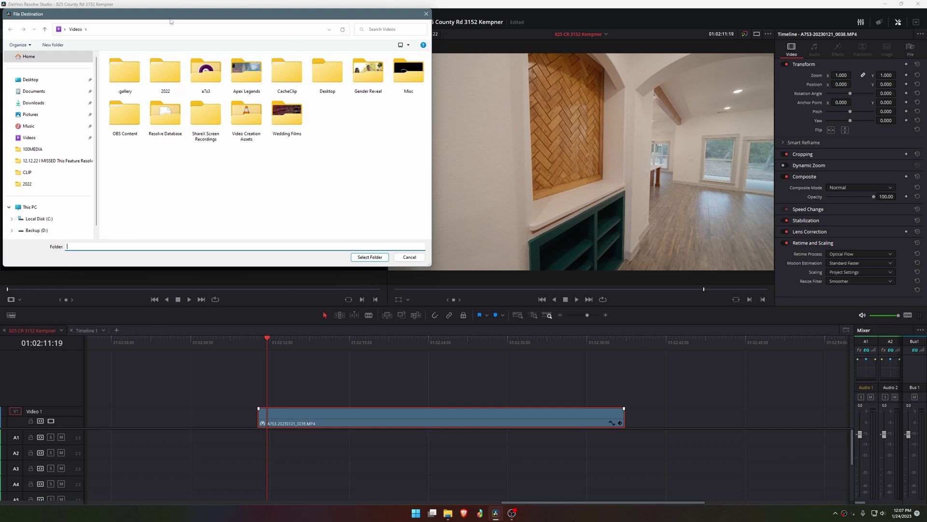
pyautogui.click(370, 257)
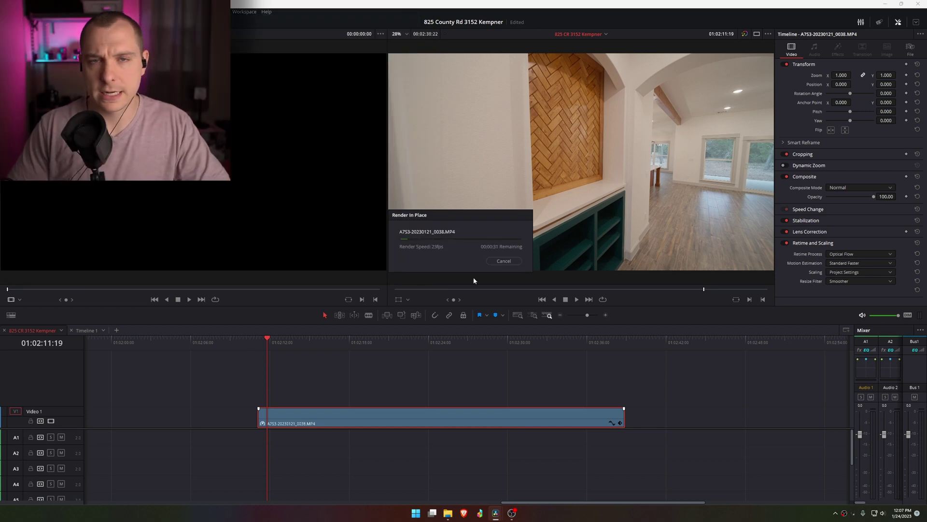
# - From the clip start on the Color page, adjust Motion Blur to about 56.5
pyautogui.click(261, 347)
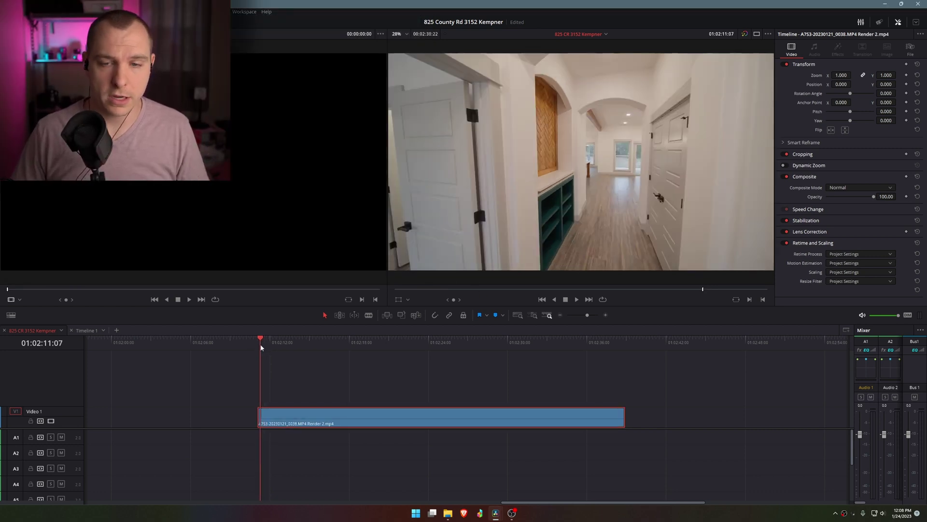
pyautogui.hotkey('shift', '6')
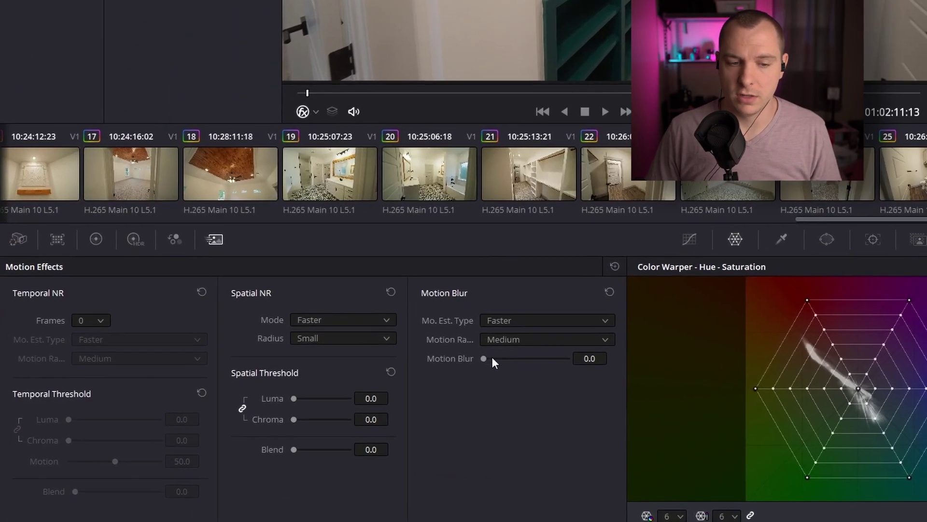
pyautogui.moveTo(485, 359); pyautogui.dragTo(637, 362)
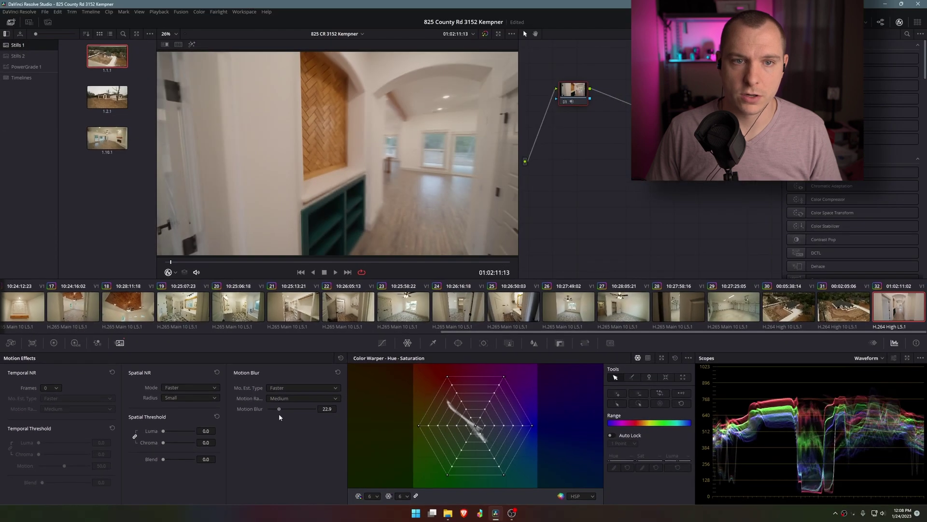
pyautogui.moveTo(377, 393)
pyautogui.mouseDown()
pyautogui.moveTo(394, 390)
pyautogui.moveTo(366, 392)
pyautogui.moveTo(390, 392)
pyautogui.mouseUp()
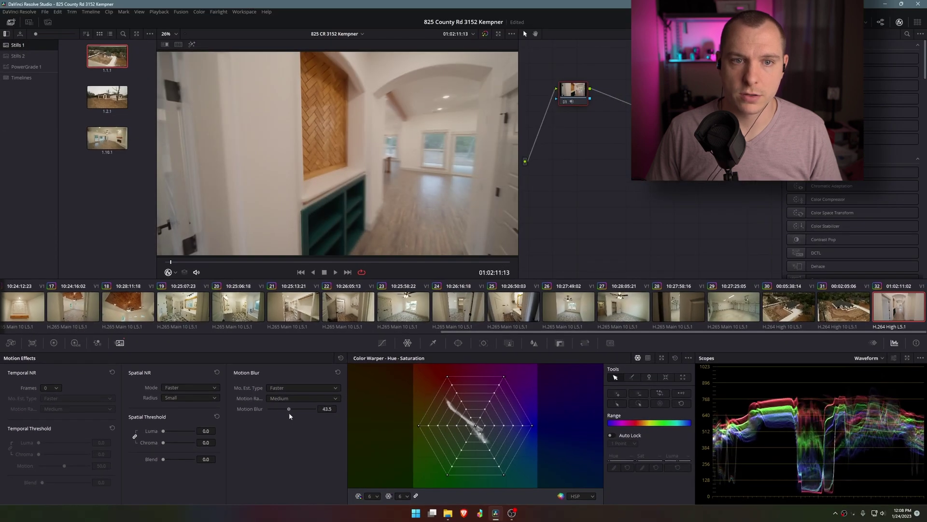
pyautogui.moveTo(289, 413); pyautogui.dragTo(297, 417)
# - Set motion estimation to Better and motion range to Large, then preview the blur
pyautogui.click(287, 389)
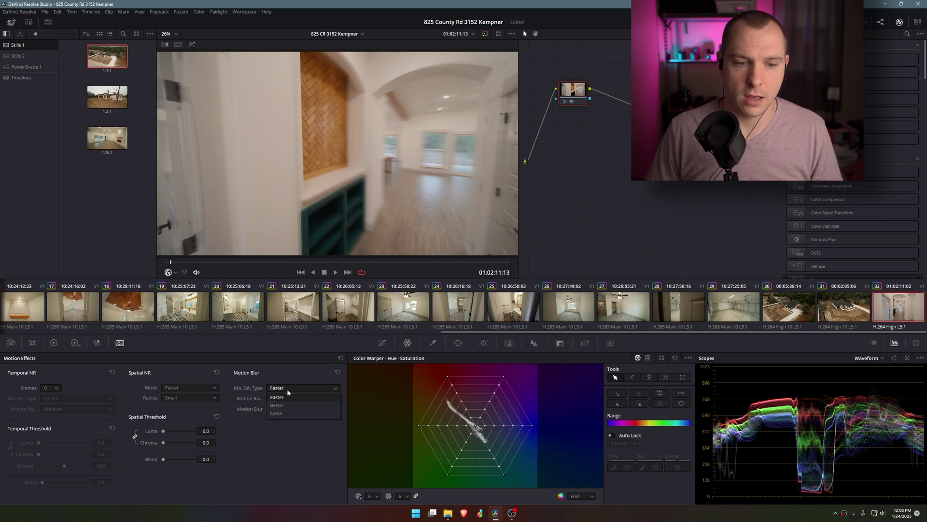
pyautogui.click(288, 407)
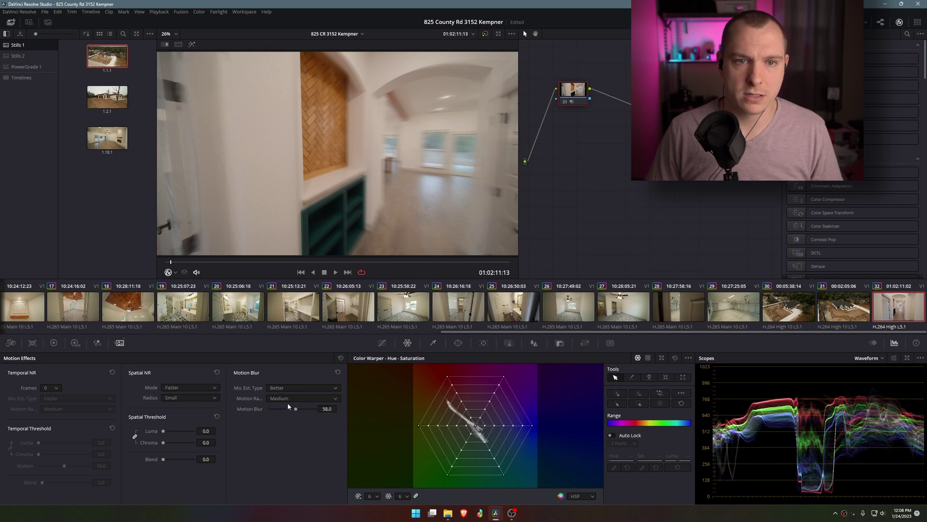
pyautogui.click(292, 397)
pyautogui.click(285, 414)
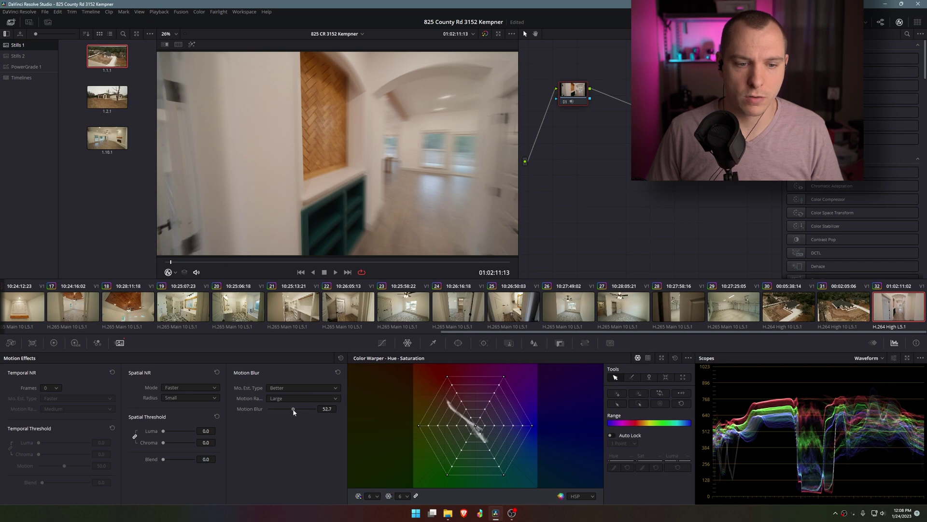
pyautogui.press('space')
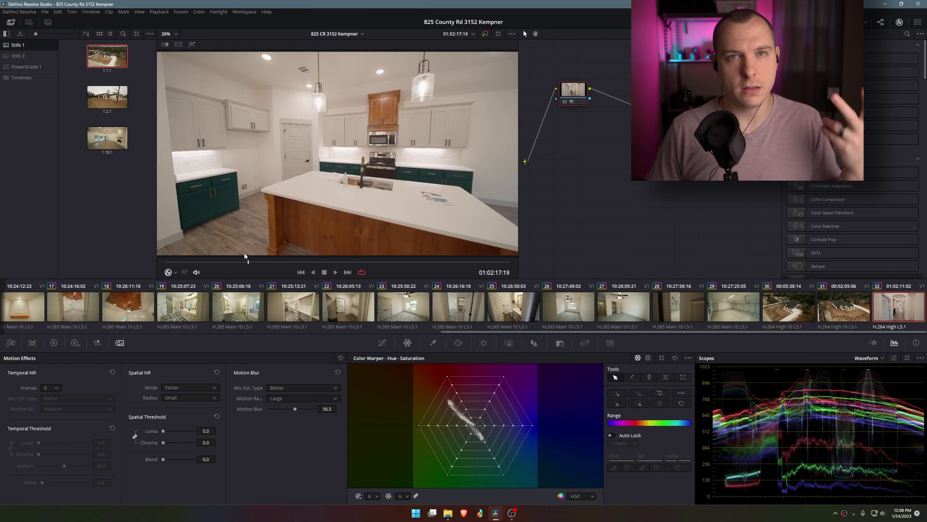
# - Step backward and forward frame by frame to inspect the motion blur
pyautogui.press('Left')
pyautogui.press('Left')
pyautogui.press('Left')
pyautogui.press('Left')
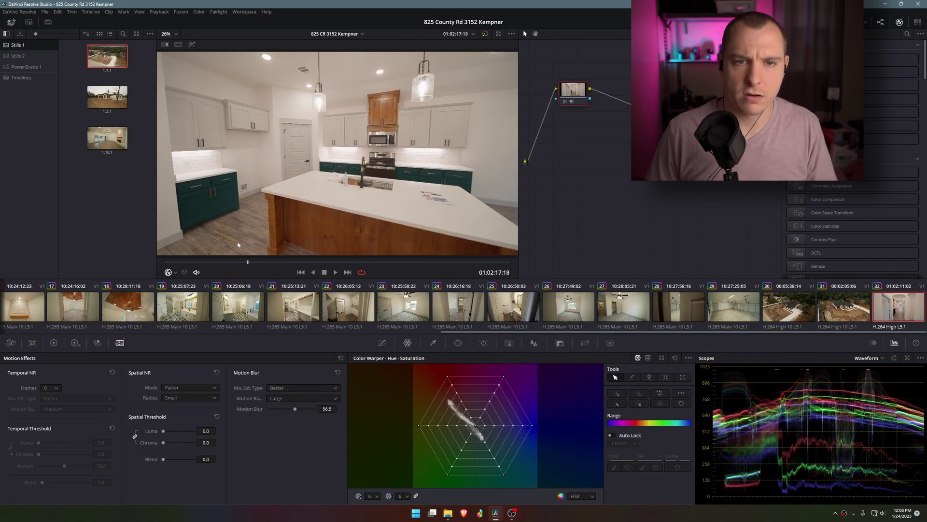
pyautogui.press('Left')
pyautogui.press('Left')
pyautogui.press('Left')
pyautogui.press('Left')
pyautogui.press('Left')
pyautogui.press('Left')
pyautogui.press('Left')
pyautogui.press('Left')
pyautogui.press('Left')
pyautogui.press('Left')
pyautogui.press('Left')
pyautogui.press('Left')
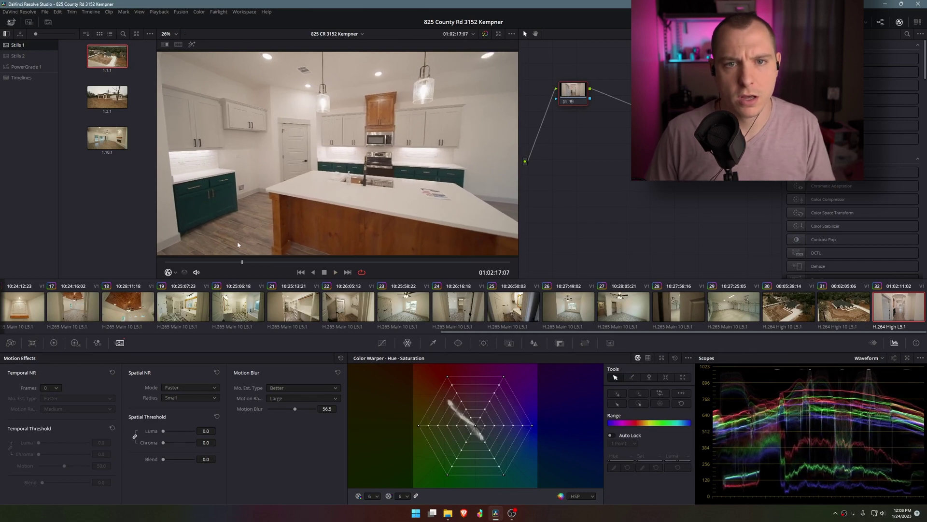
pyautogui.press('Left')
pyautogui.press('Left')
pyautogui.press('Left')
pyautogui.press('Left')
pyautogui.press('Left')
pyautogui.press('Left')
pyautogui.press('Left')
pyautogui.press('Left')
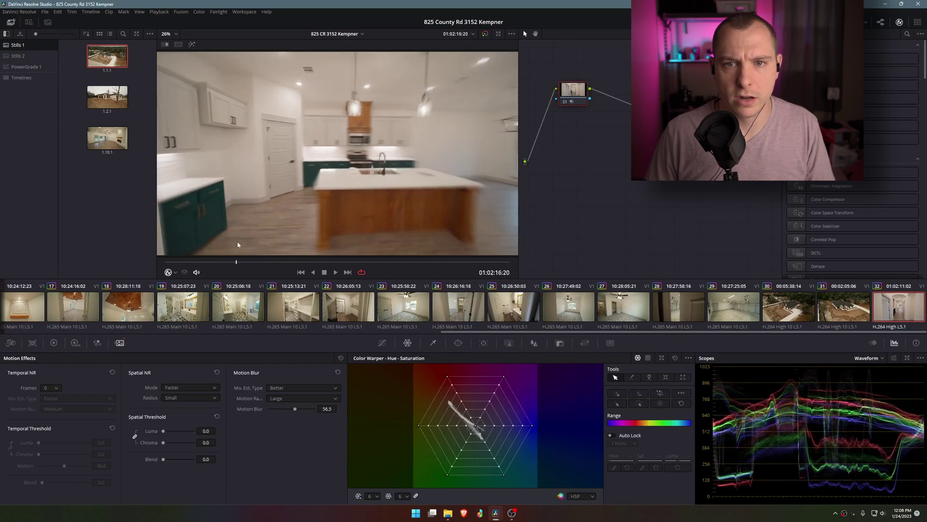
pyautogui.press('Left')
pyautogui.press('Left')
pyautogui.press('Left')
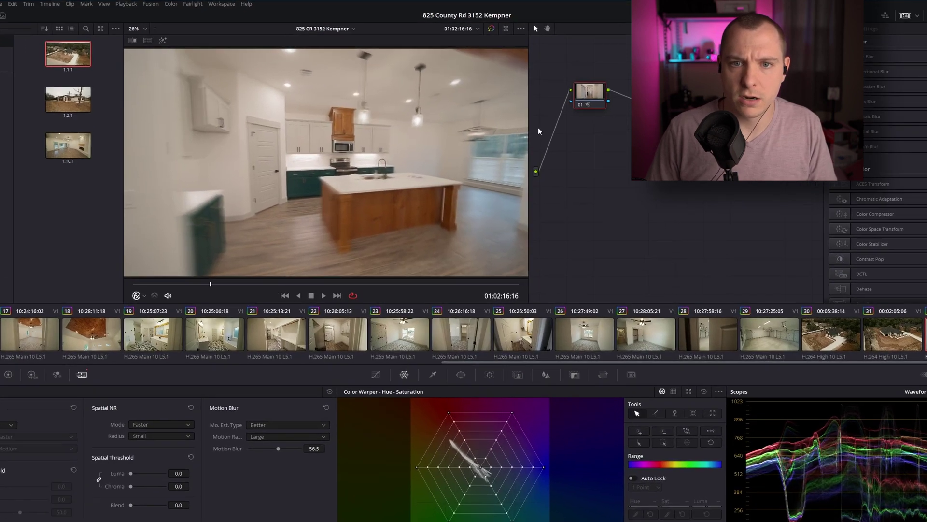
pyautogui.press('Left')
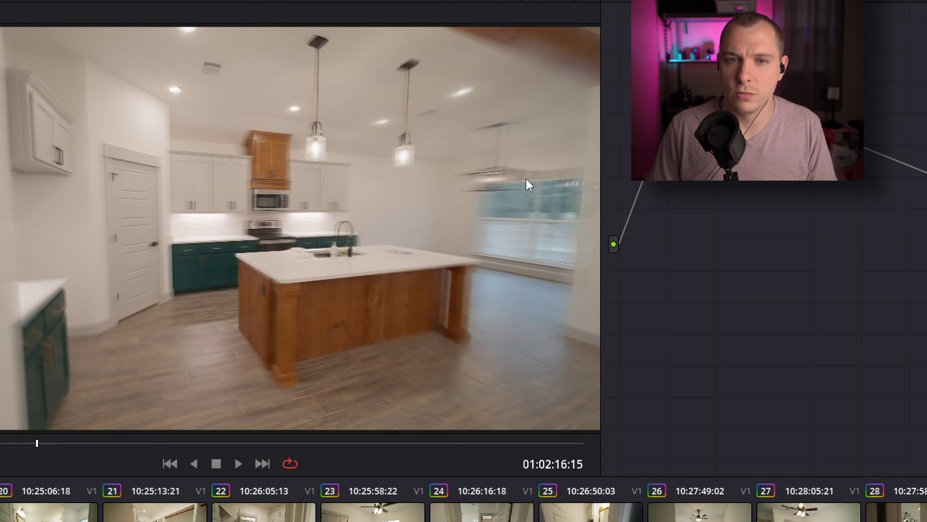
pyautogui.press('Left')
pyautogui.press('Left')
pyautogui.press('Left')
pyautogui.press('Left')
pyautogui.press('Right')
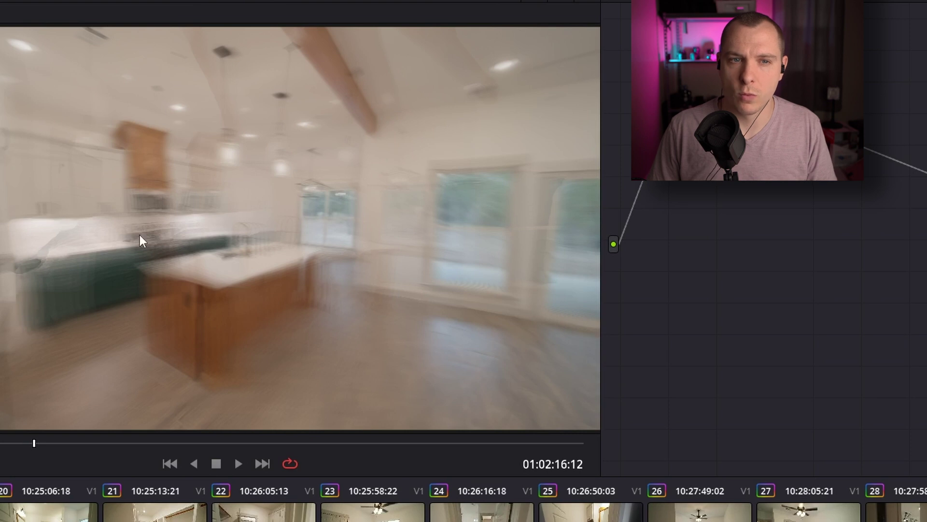
pyautogui.press('Right')
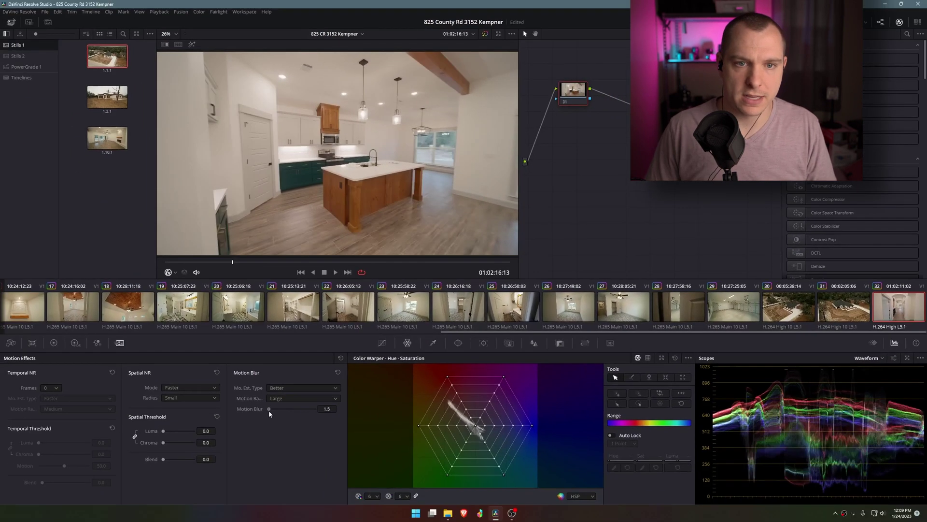
# - Compare Medium and Small motion ranges, then return the motion range to Large
pyautogui.click(291, 399)
pyautogui.click(284, 418)
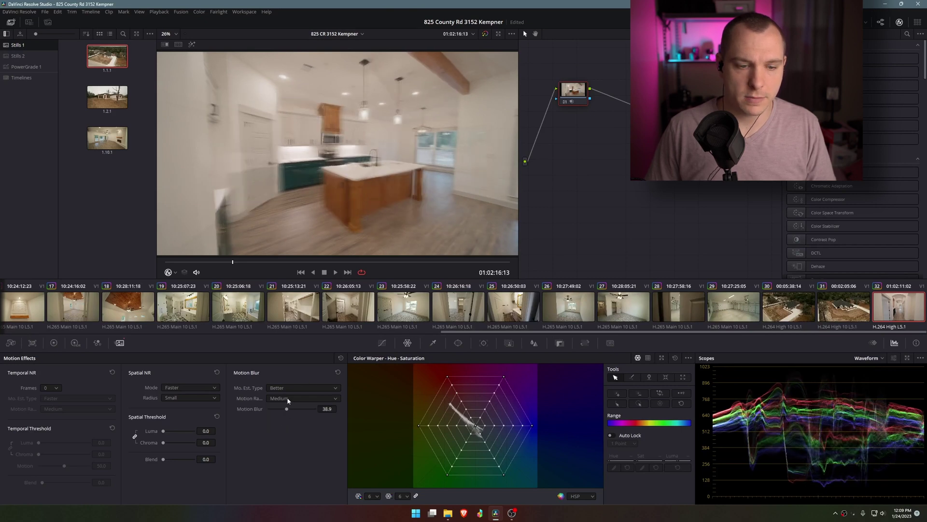
pyautogui.click(288, 400)
pyautogui.click(284, 425)
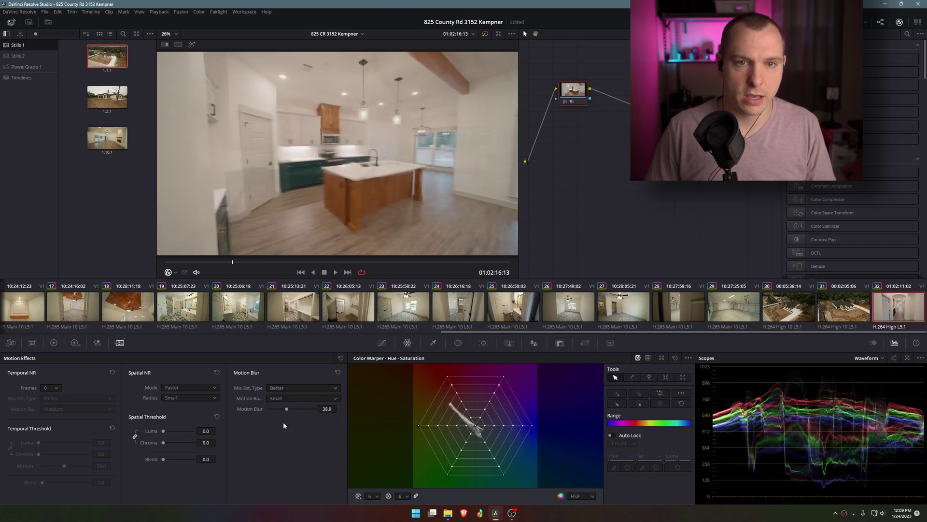
pyautogui.click(276, 398)
pyautogui.click(281, 411)
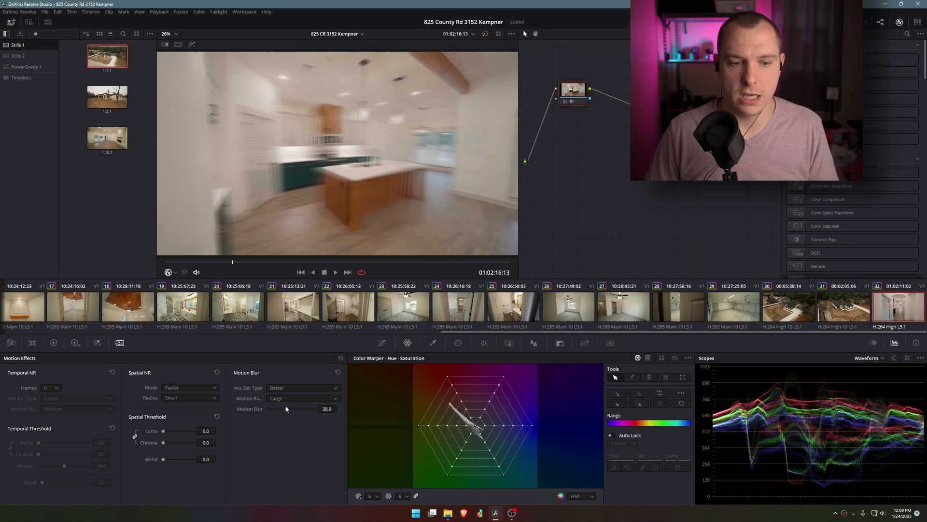
pyautogui.moveTo(232, 265); pyautogui.dragTo(165, 264)
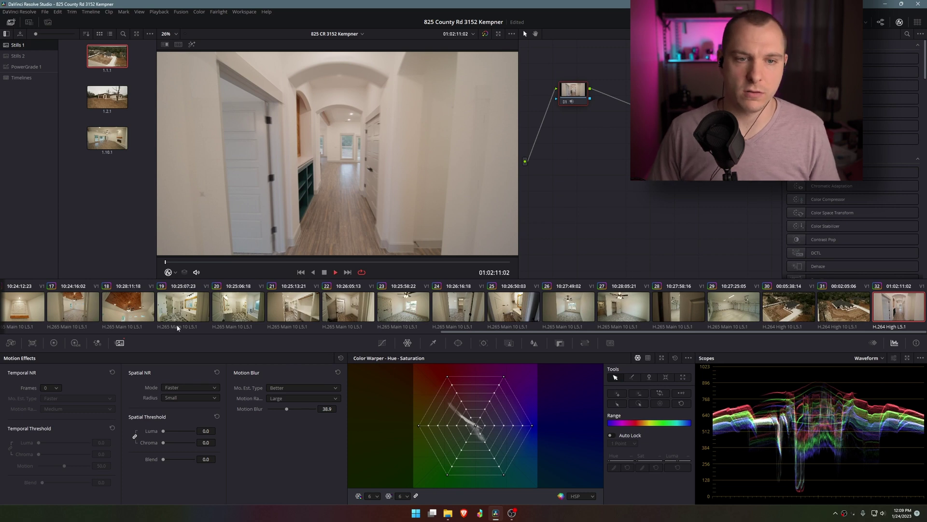
pyautogui.press('space')
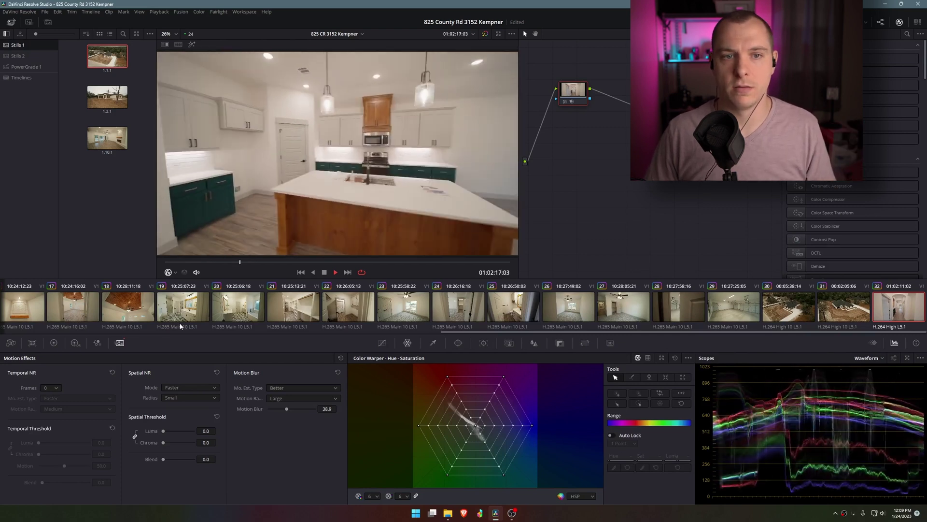
pyautogui.press('space')
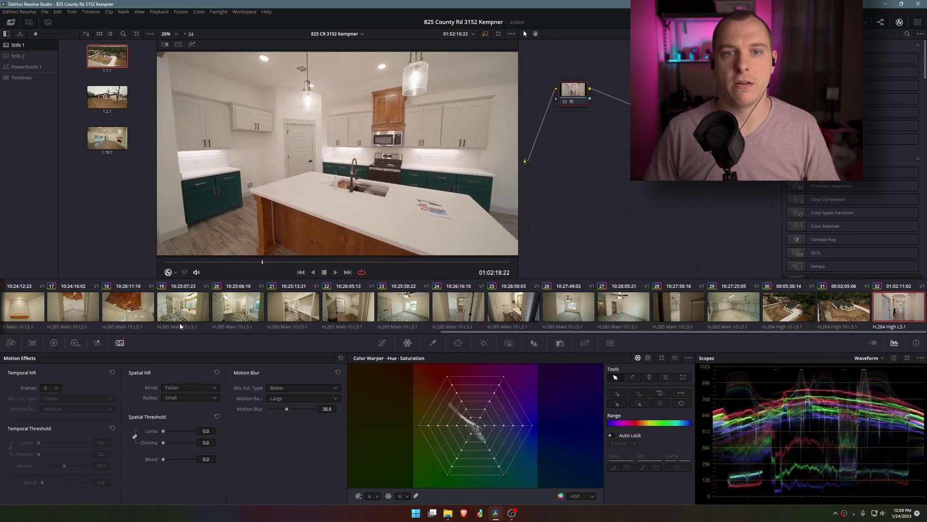